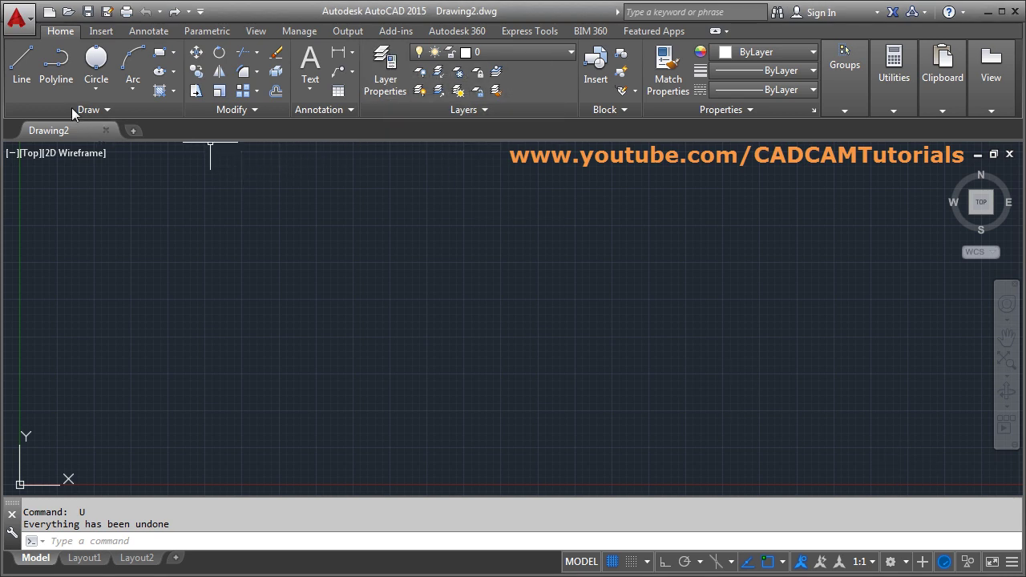
Step: Draw a long vertical line in the left part of the drawing with Ortho mode on
left_click(21, 65)
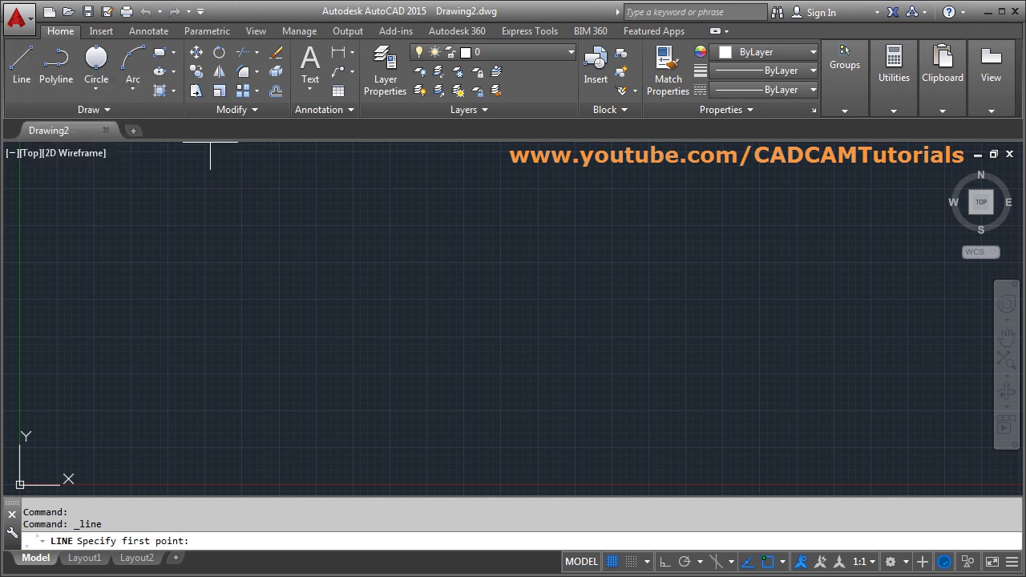
left_click(202, 196)
key("F8")
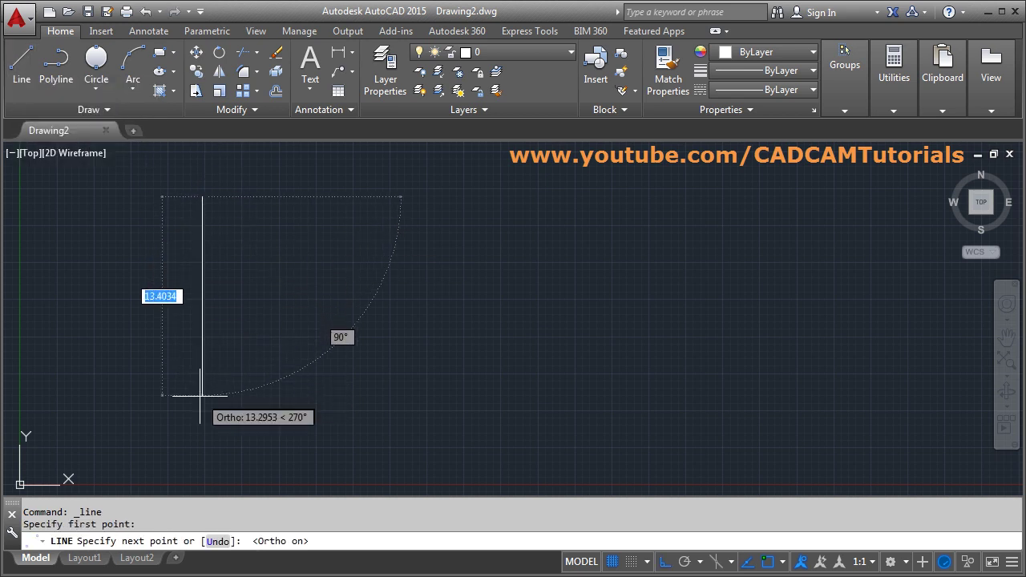
left_click(201, 458)
key("Return")
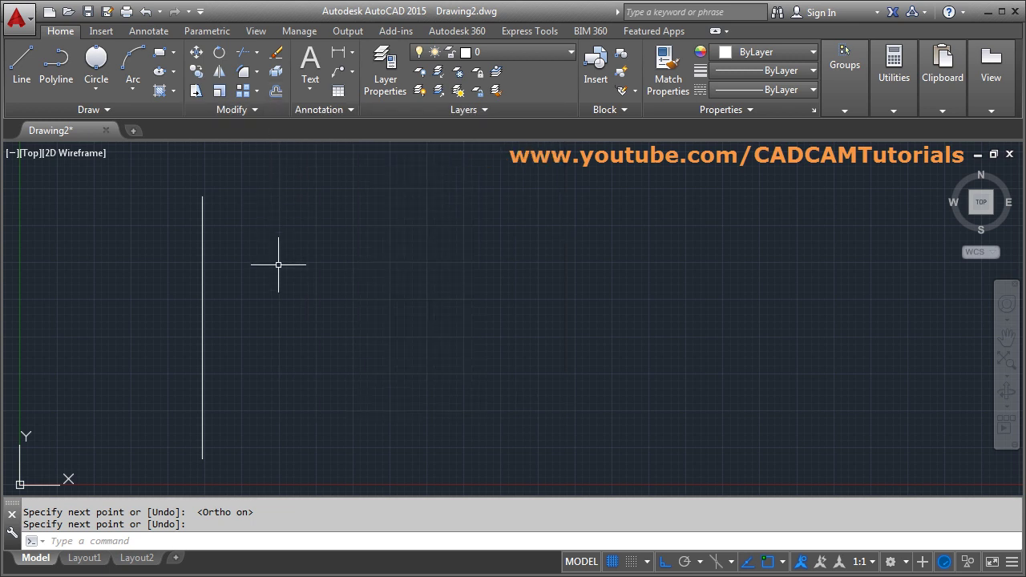
Step: Offset the vertical line 5 units to its right
left_click(278, 94)
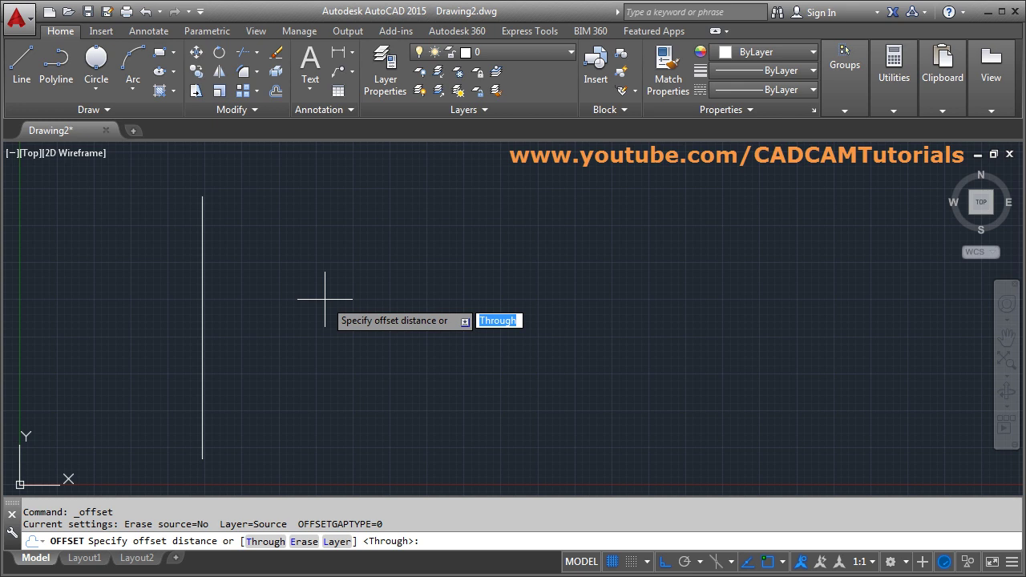
type("5")
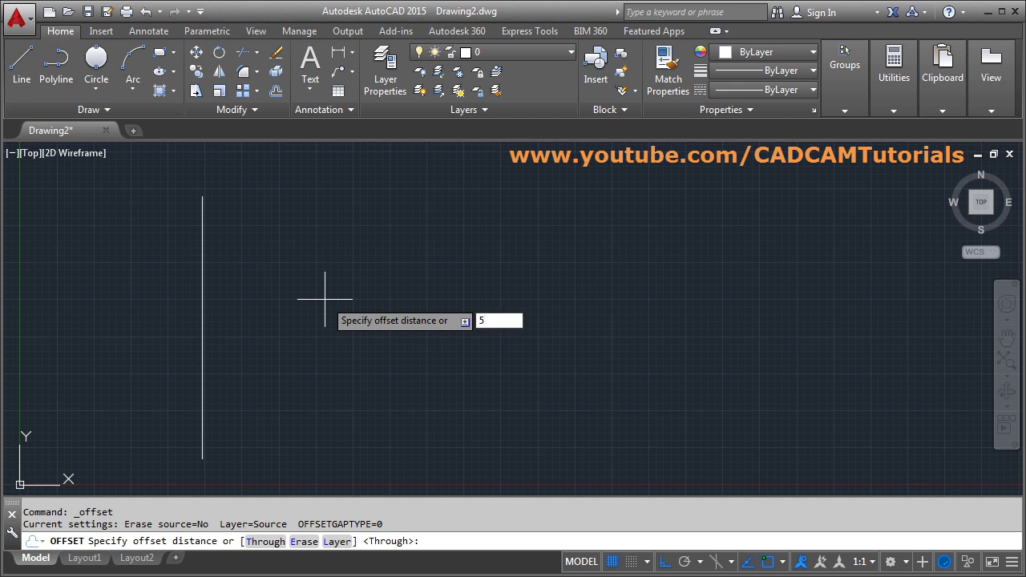
key("Return")
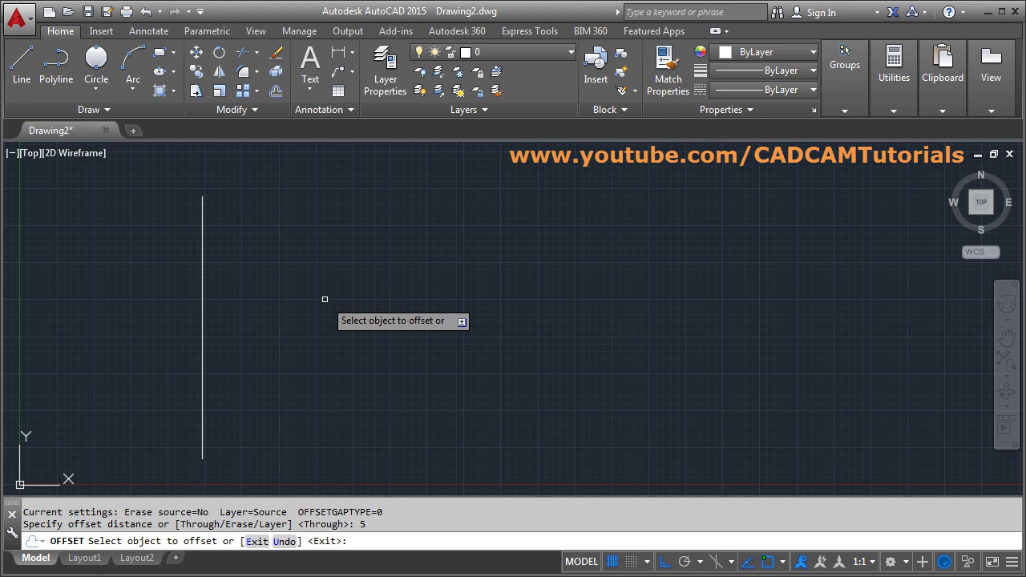
left_click(203, 319)
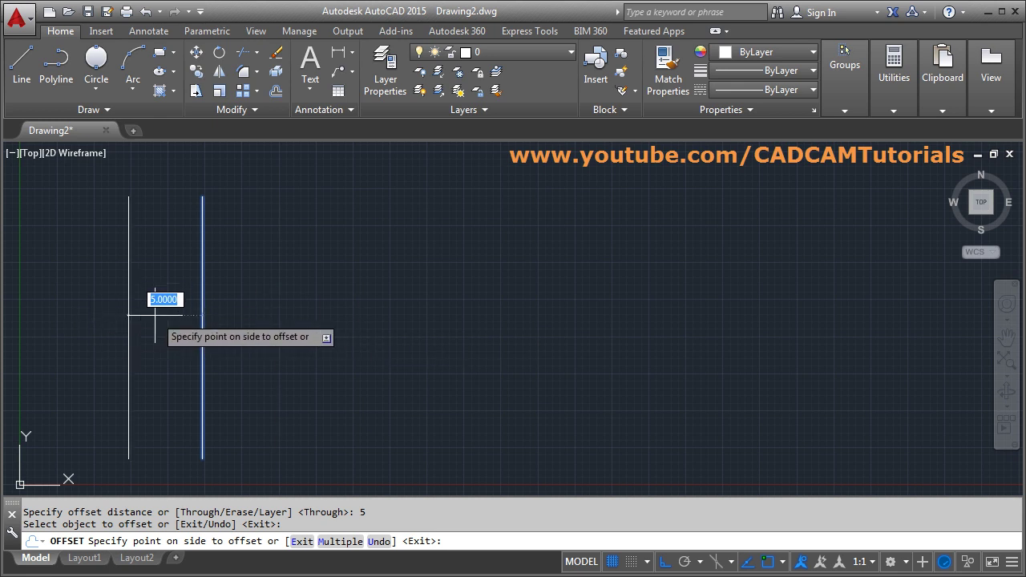
left_click(370, 323)
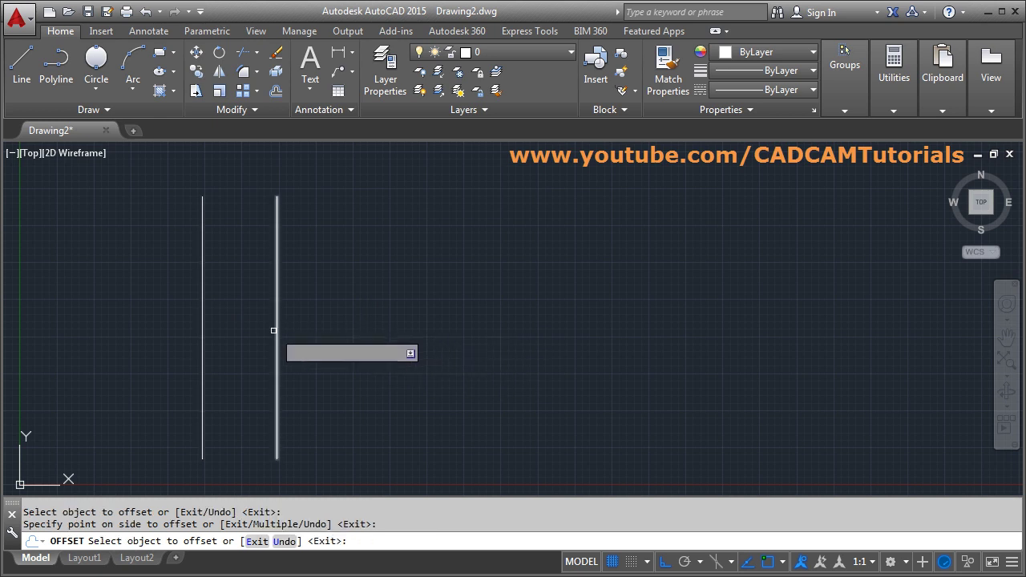
Step: Offset the original line 5 units to its left and the right-hand line 10 units to its right
left_click(203, 325)
left_click(88, 313)
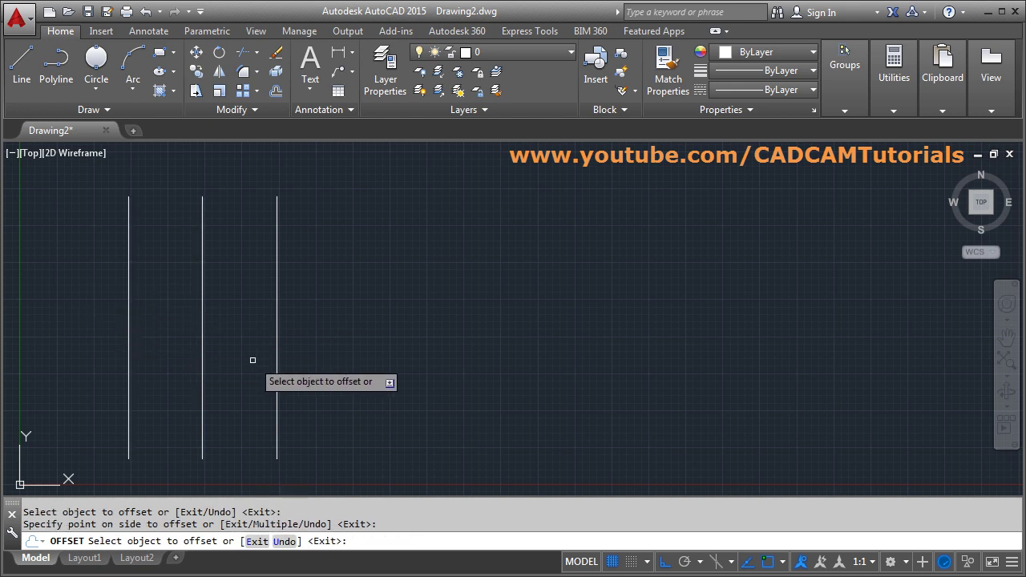
left_click(276, 323)
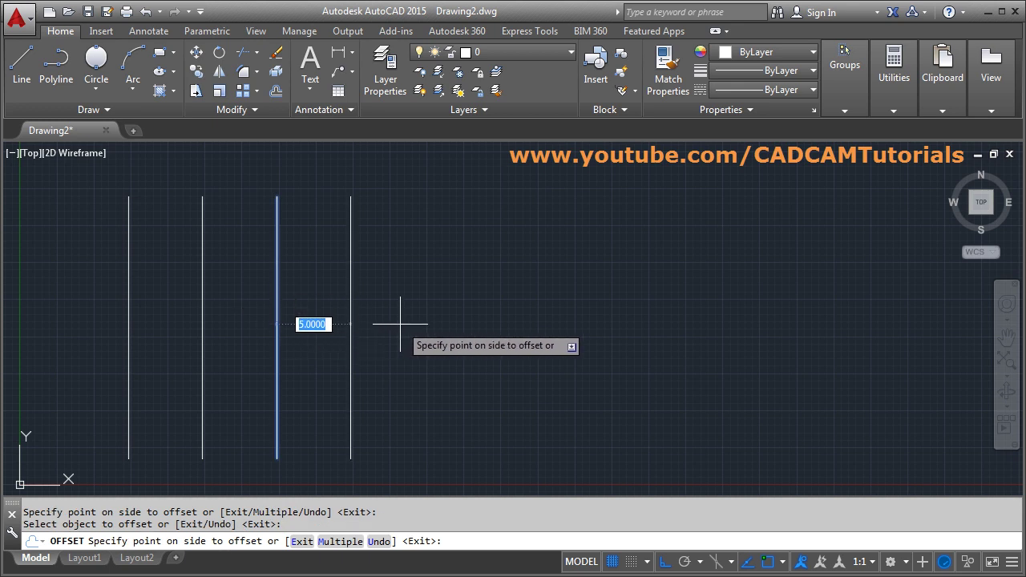
type("10")
key("Return")
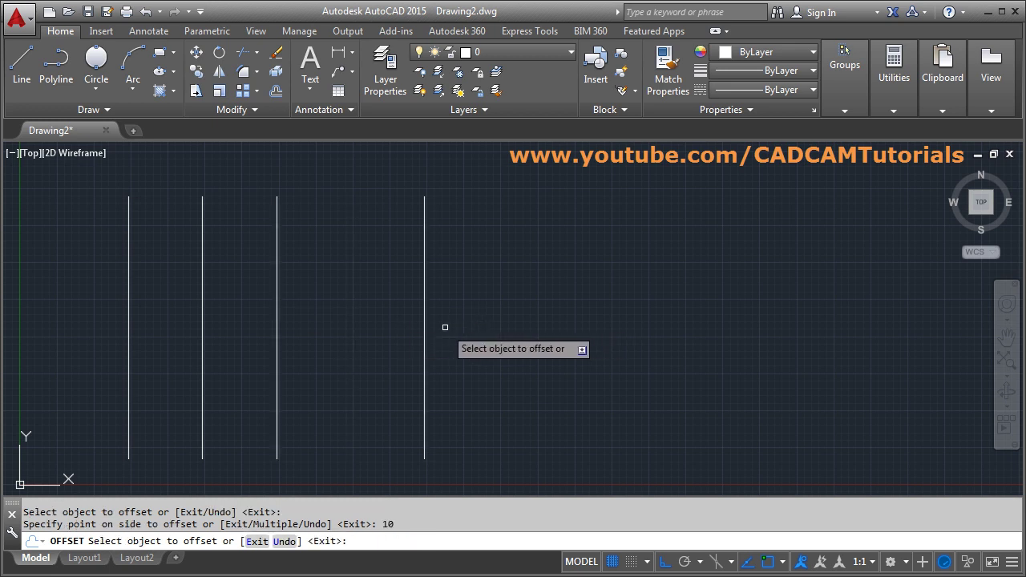
Step: Offset the rightmost line 6 units further to the right
left_click(425, 335)
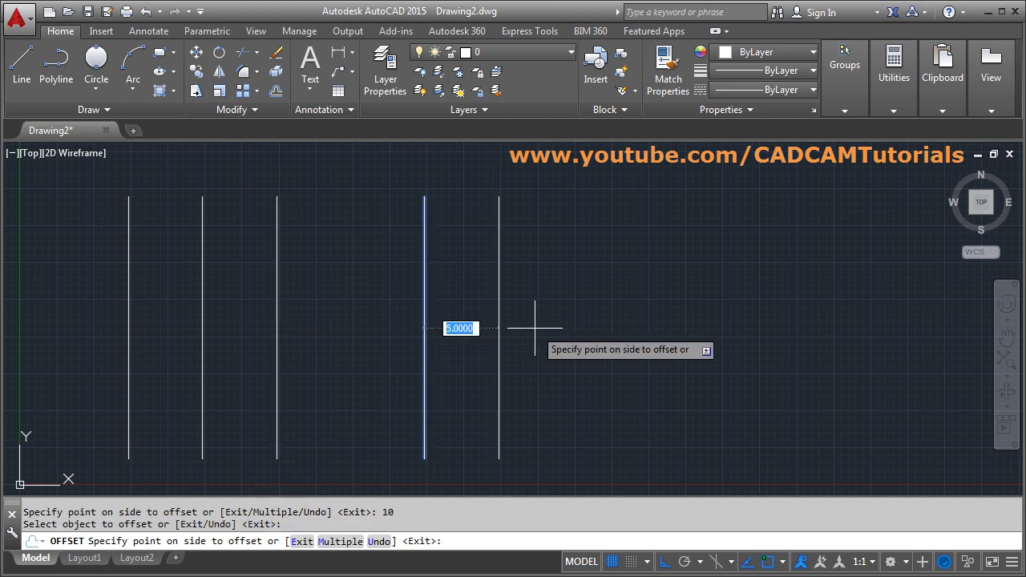
type("6")
key("Return")
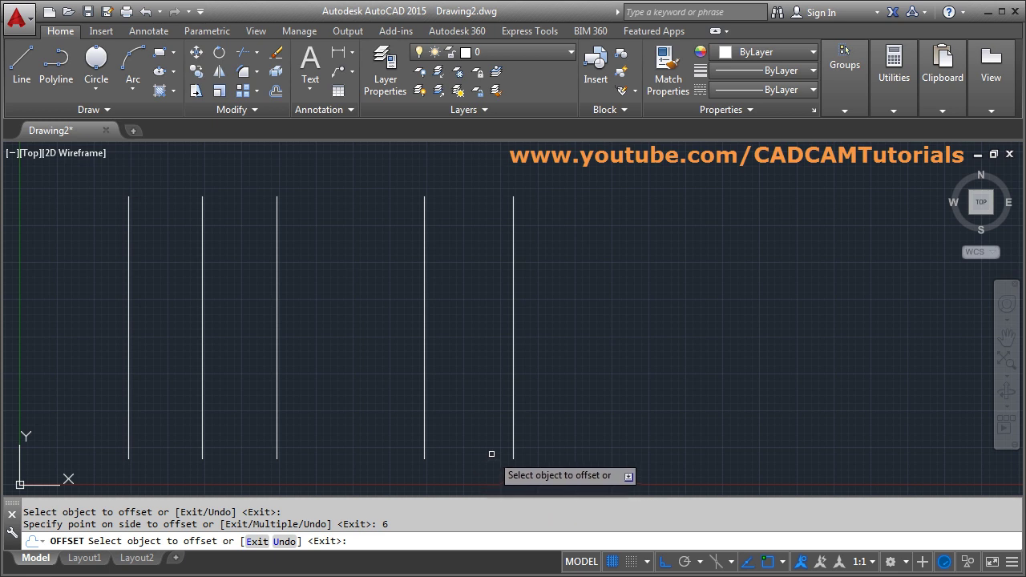
Step: Undo the last three offsets within the Offset command and exit it
left_click(287, 541)
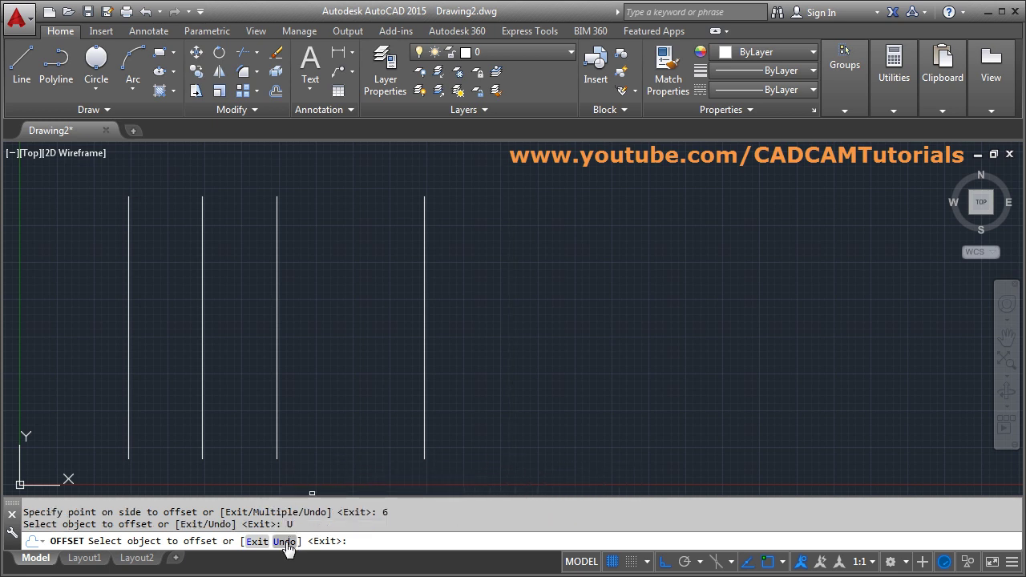
left_click(285, 542)
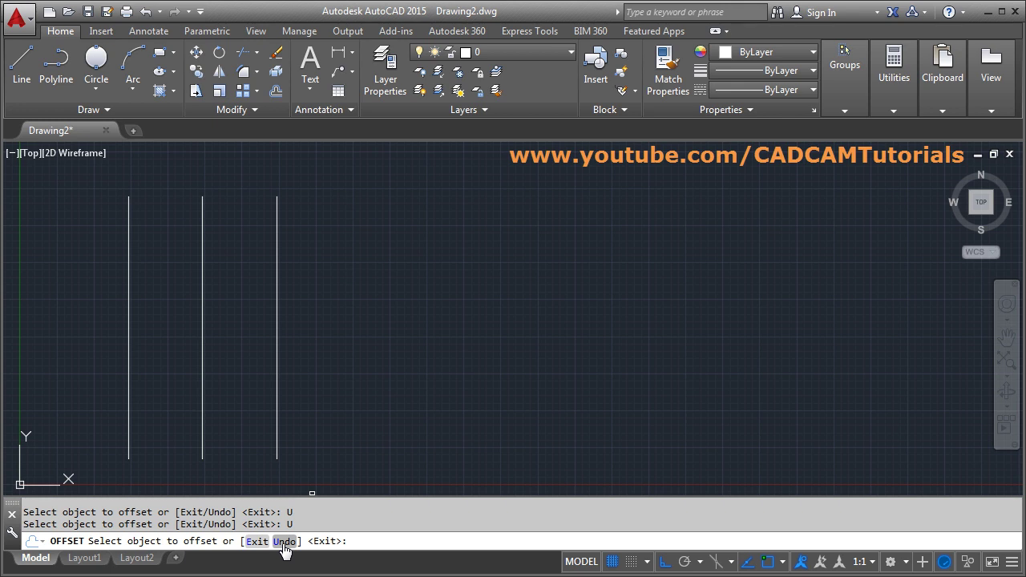
left_click(284, 541)
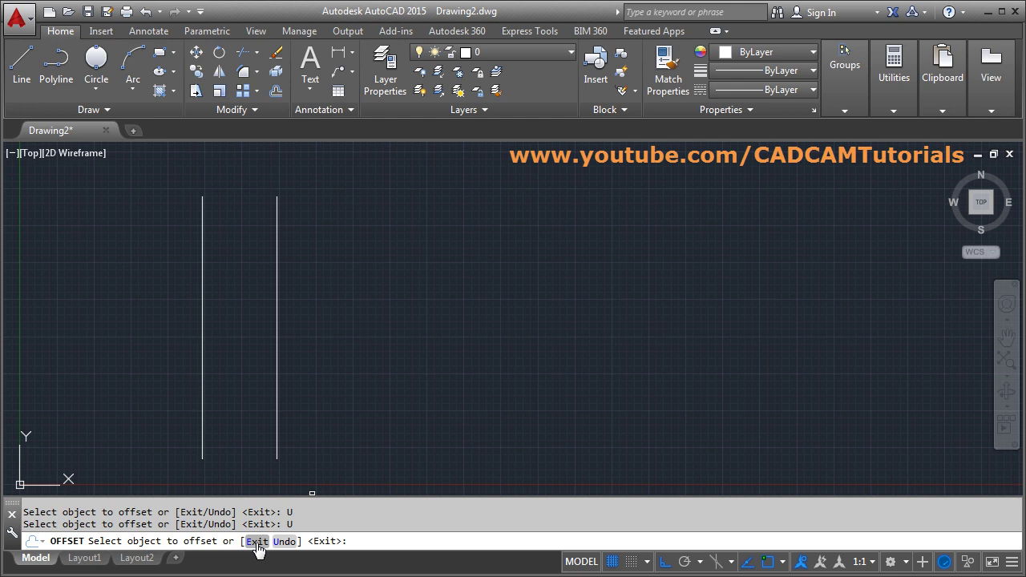
left_click(256, 541)
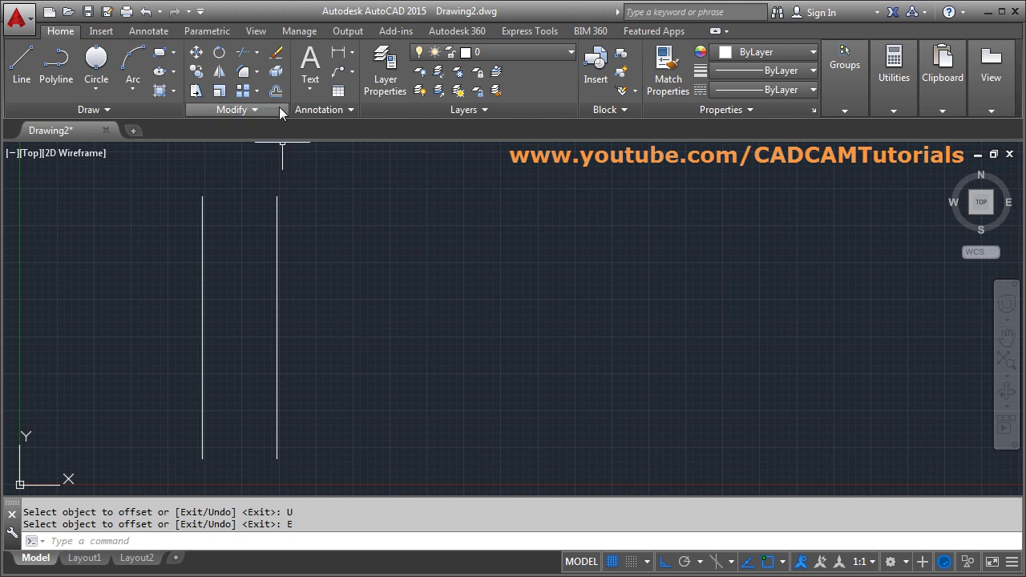
Step: Offset the right-hand line using the Through option, passing through a freely picked point far to its right
left_click(275, 72)
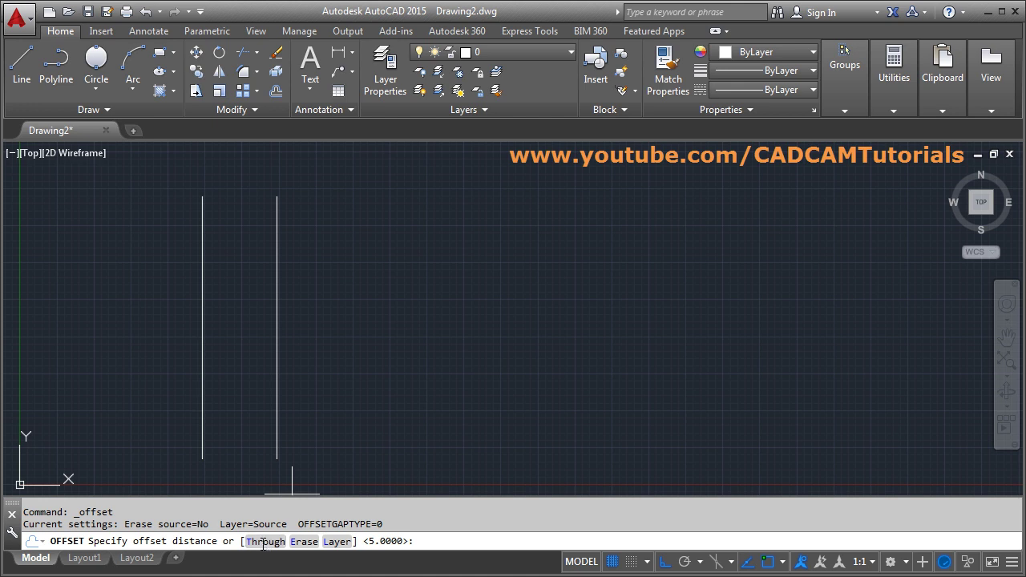
left_click(265, 542)
left_click(277, 357)
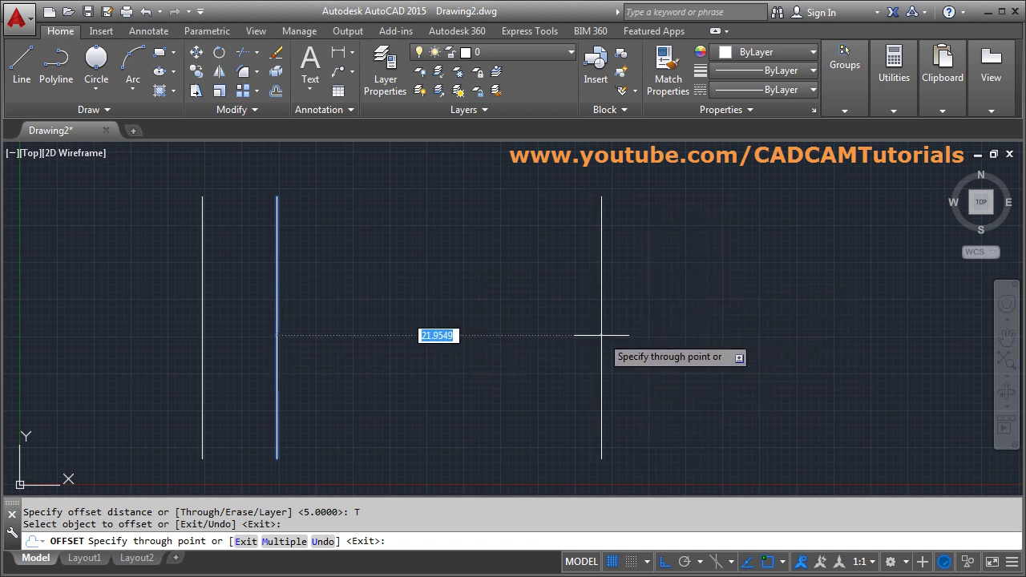
left_click(567, 340)
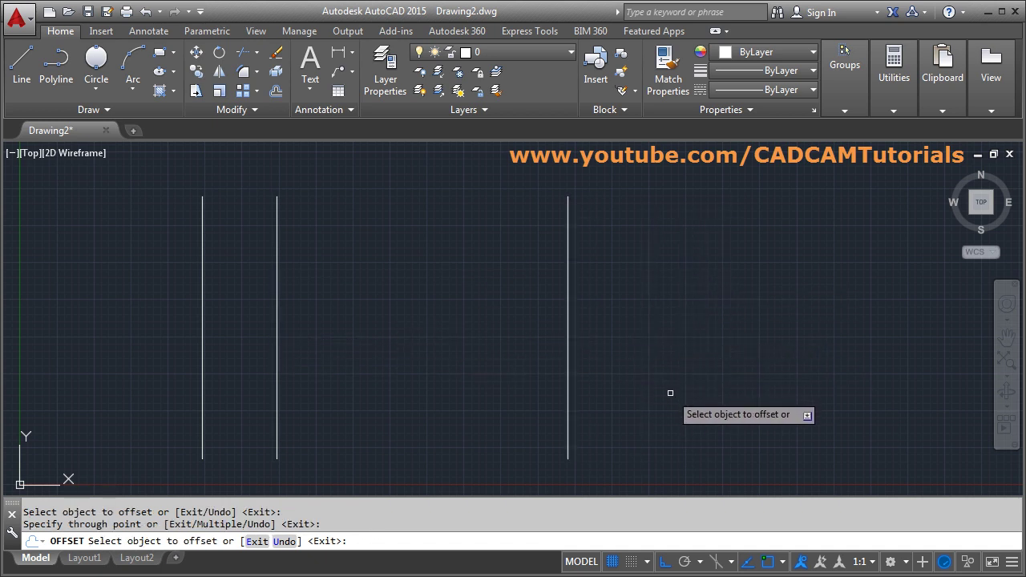
Step: Offset the second line from the left 10 units to the right and the rightmost line 15 units to the right
left_click(277, 339)
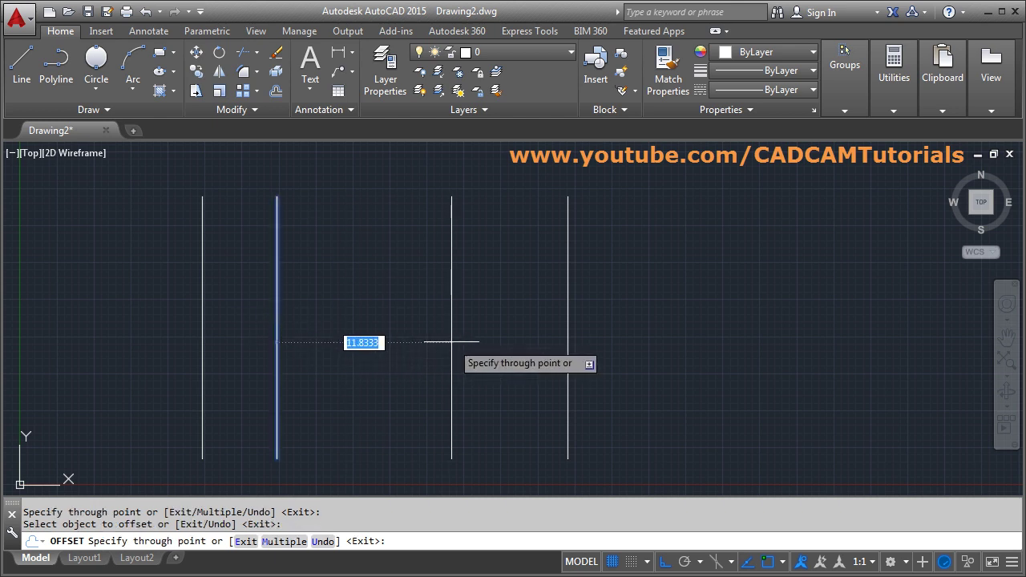
type("10")
key("Return")
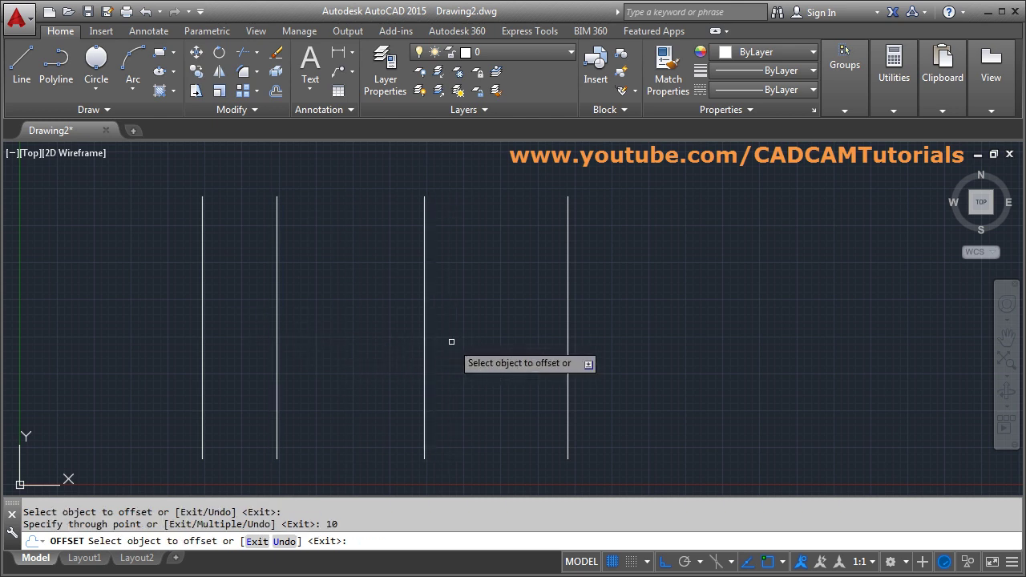
left_click(569, 322)
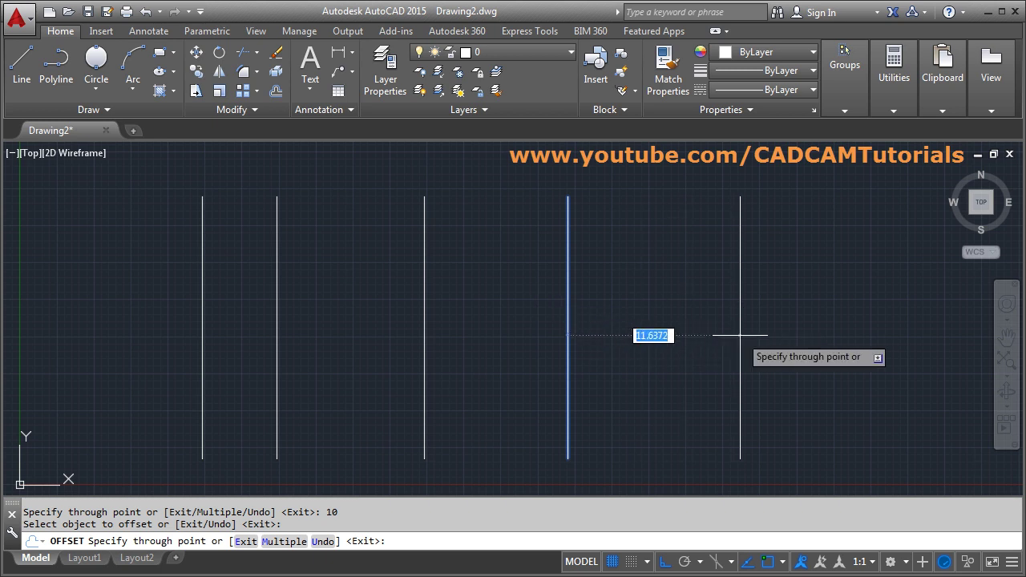
type("15")
key("Return")
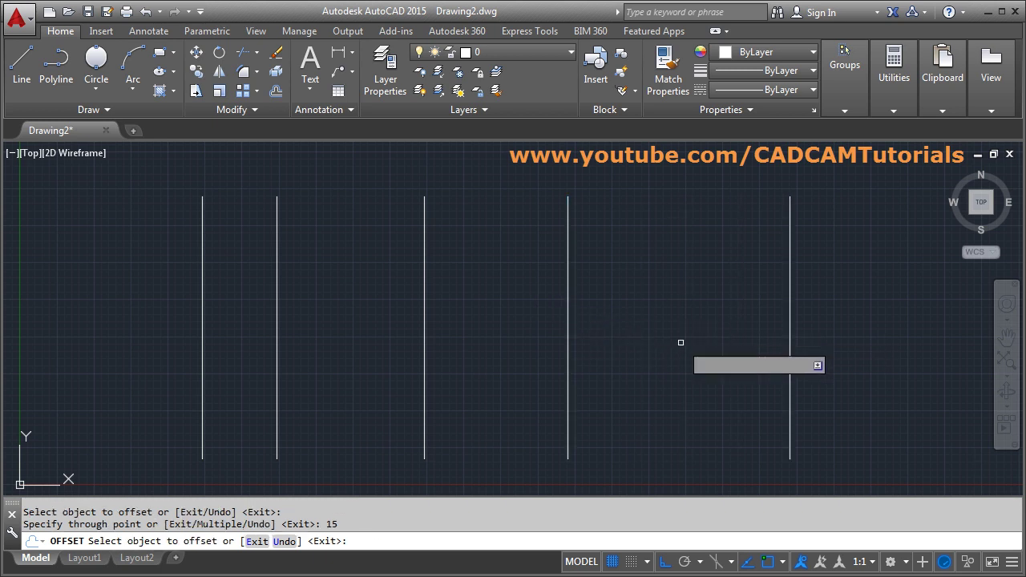
Step: Offset the fourth, third and second of the existing lines through freely picked points in the gaps to their right, then finish the Offset command
left_click(568, 348)
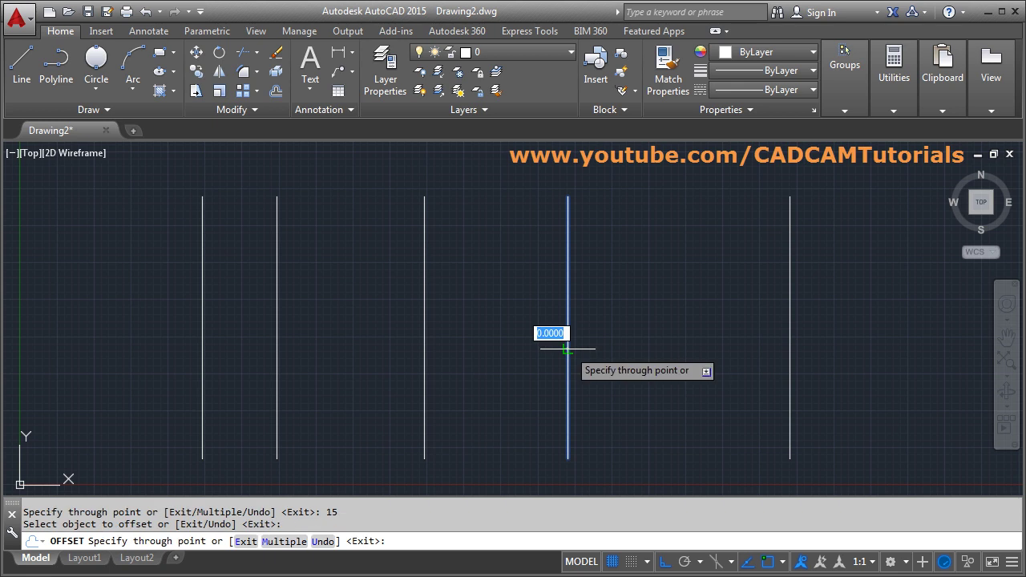
left_click(684, 357)
left_click(425, 359)
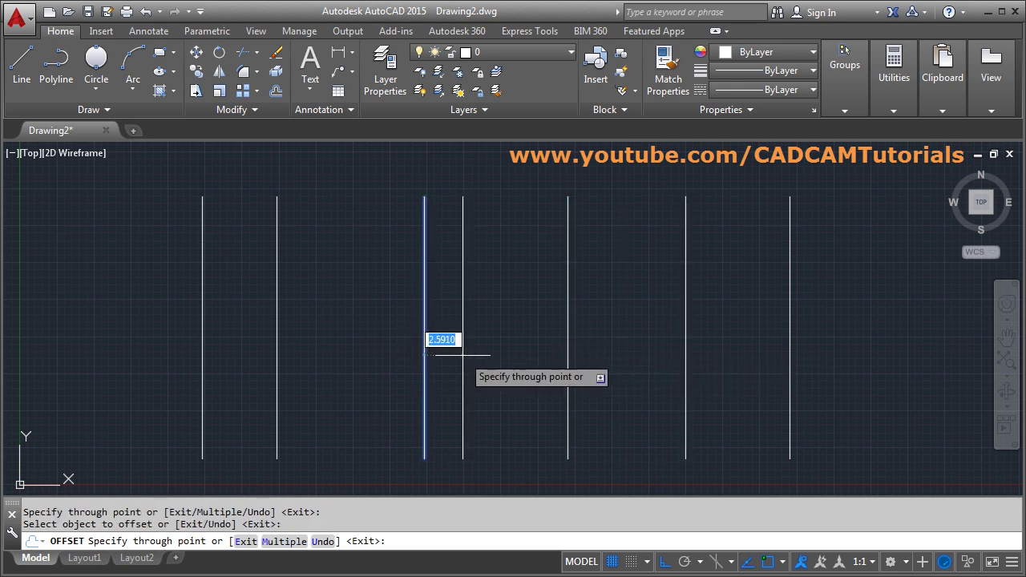
left_click(516, 353)
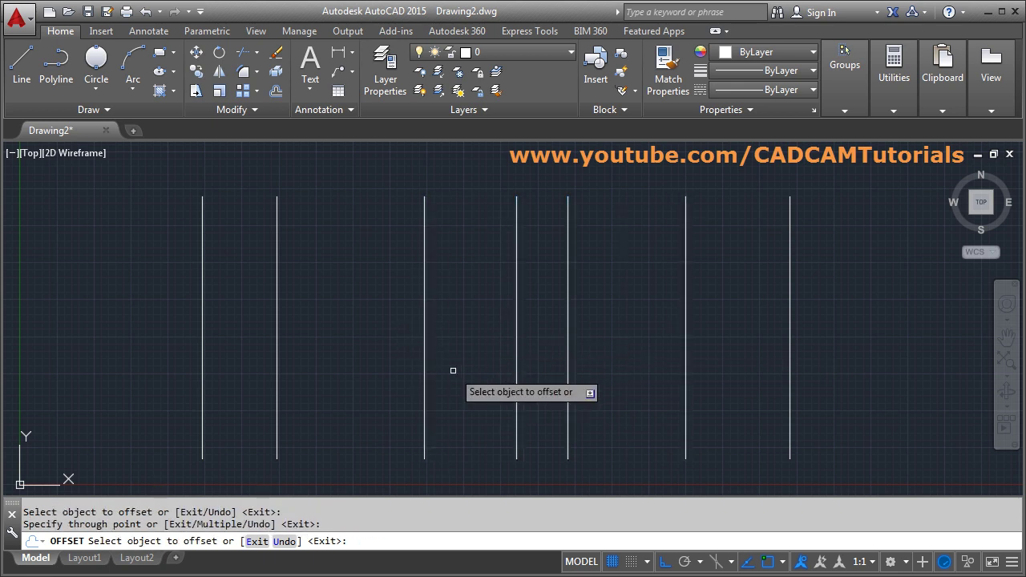
left_click(277, 361)
left_click(353, 361)
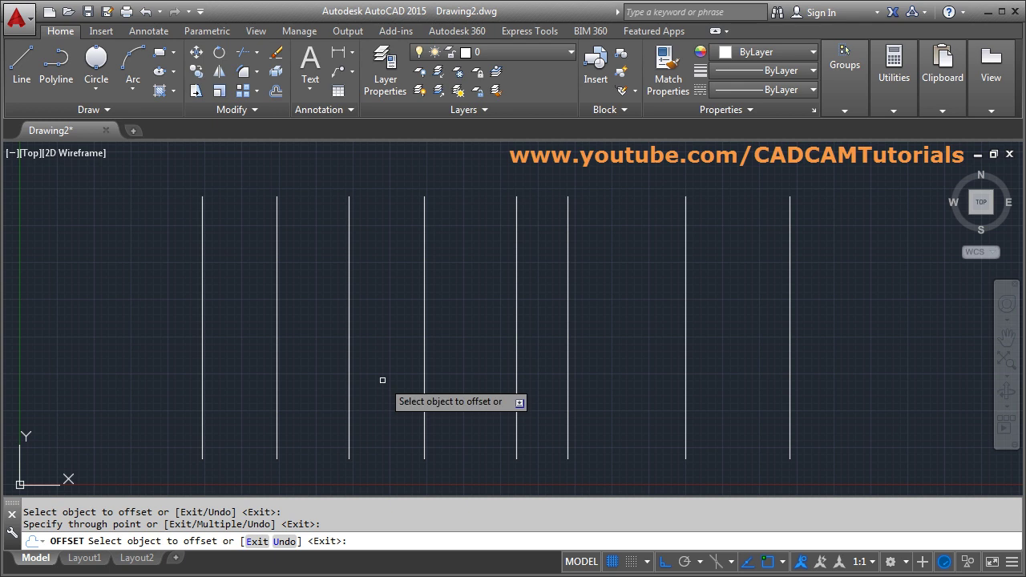
key("Return")
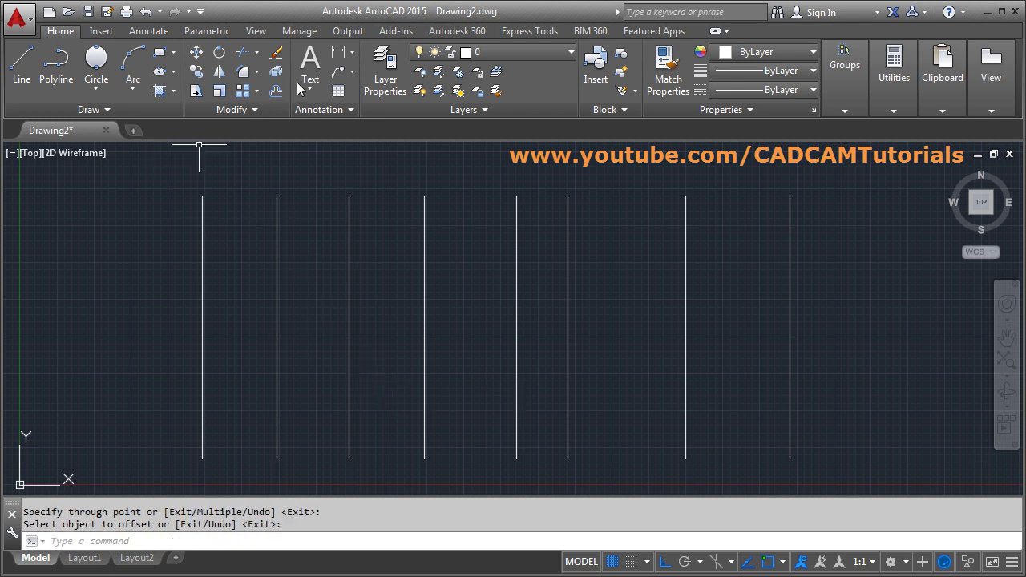
Step: Offset the leftmost line 2 units to the left with the Erase source option set to Yes, then finish the Offset command
left_click(276, 94)
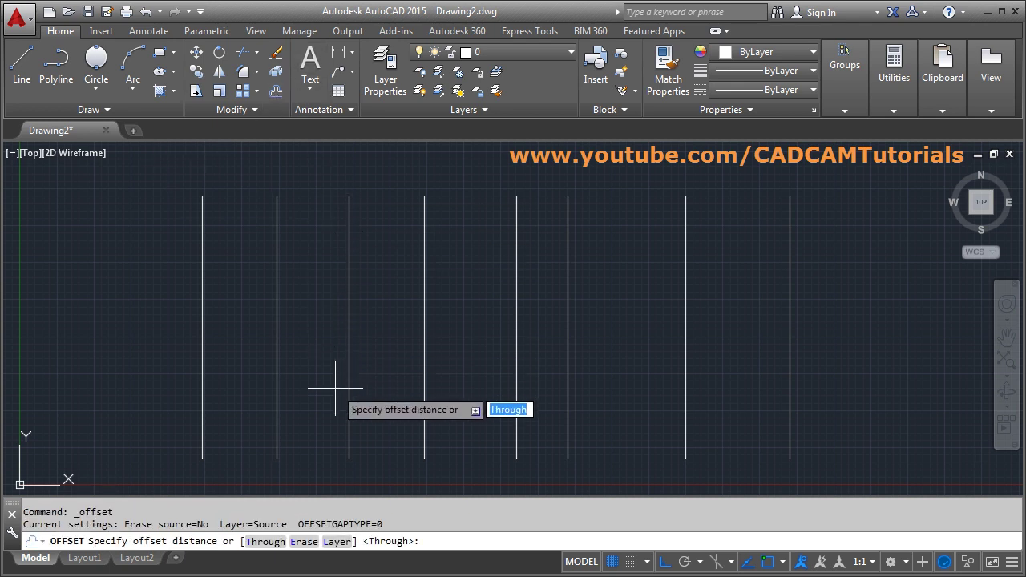
left_click(303, 548)
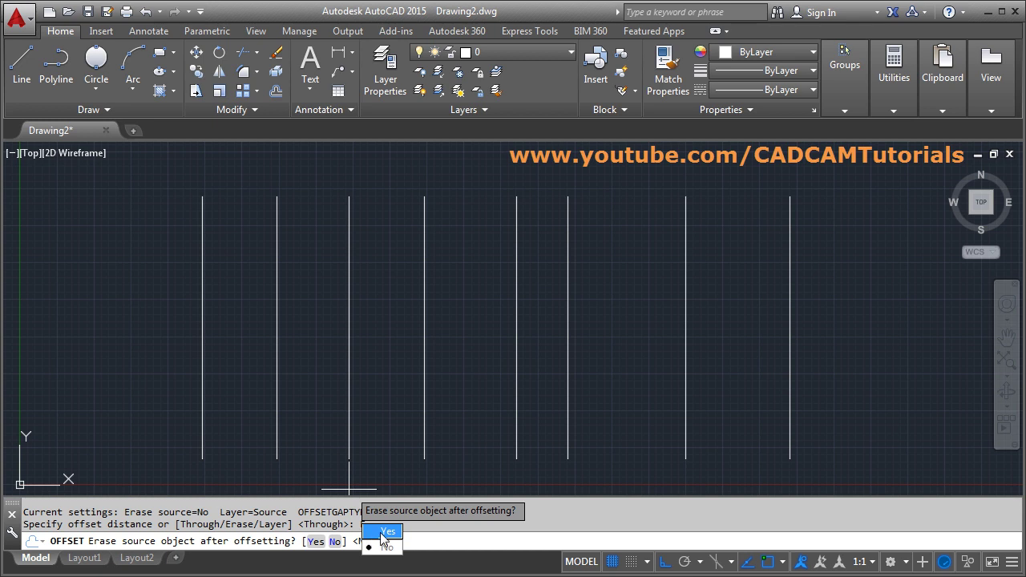
left_click(385, 532)
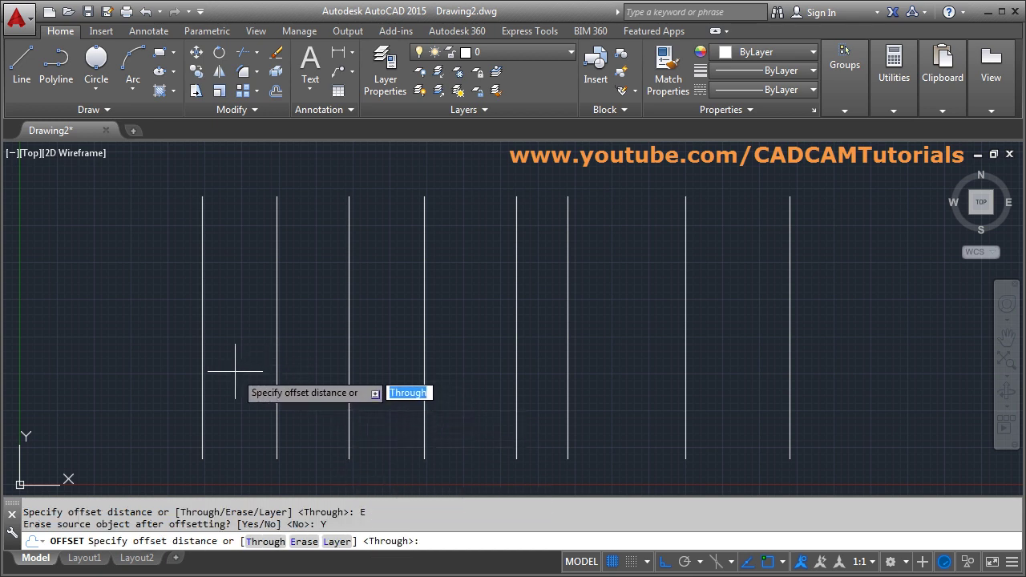
type("2")
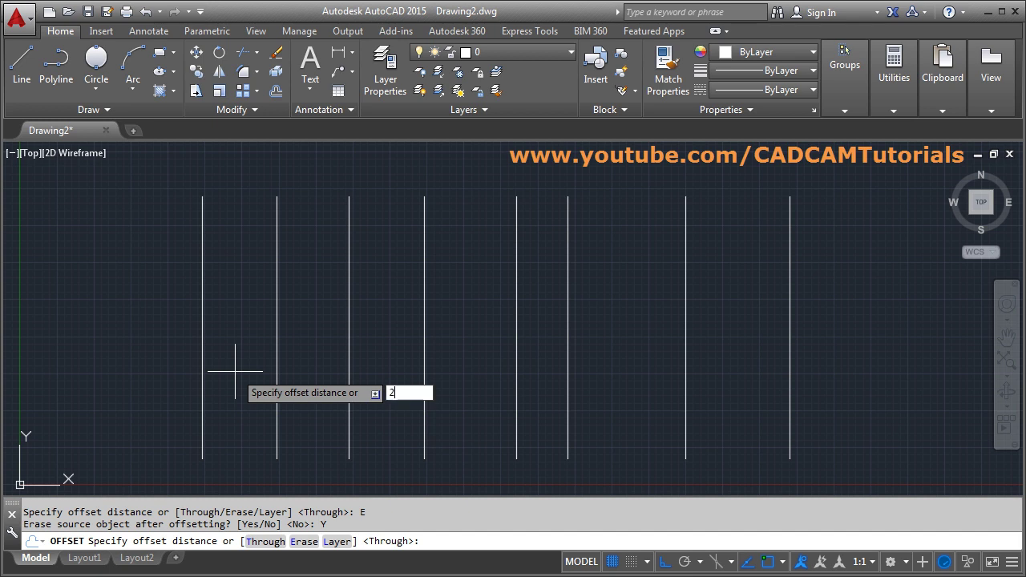
key("Return")
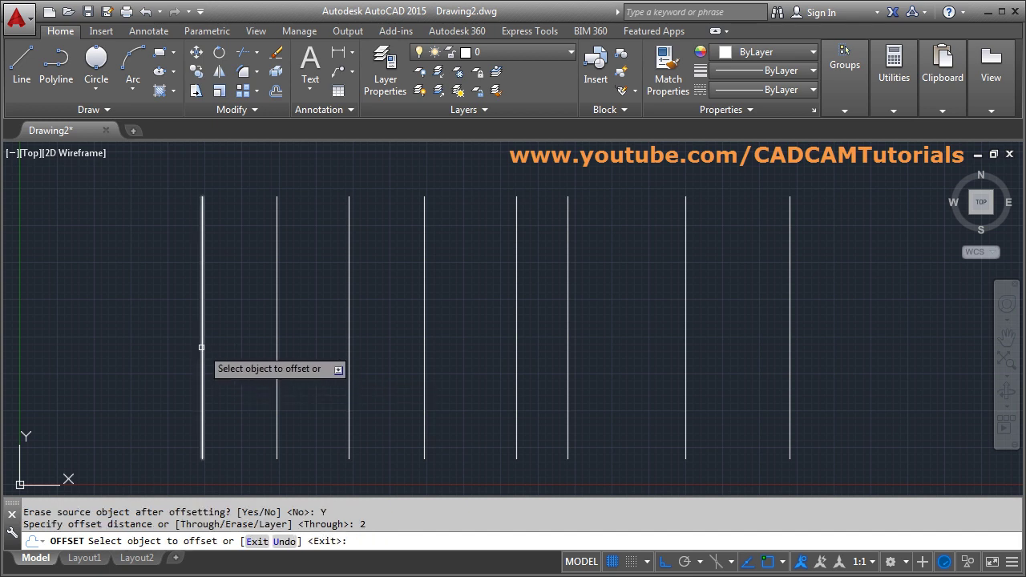
left_click(202, 353)
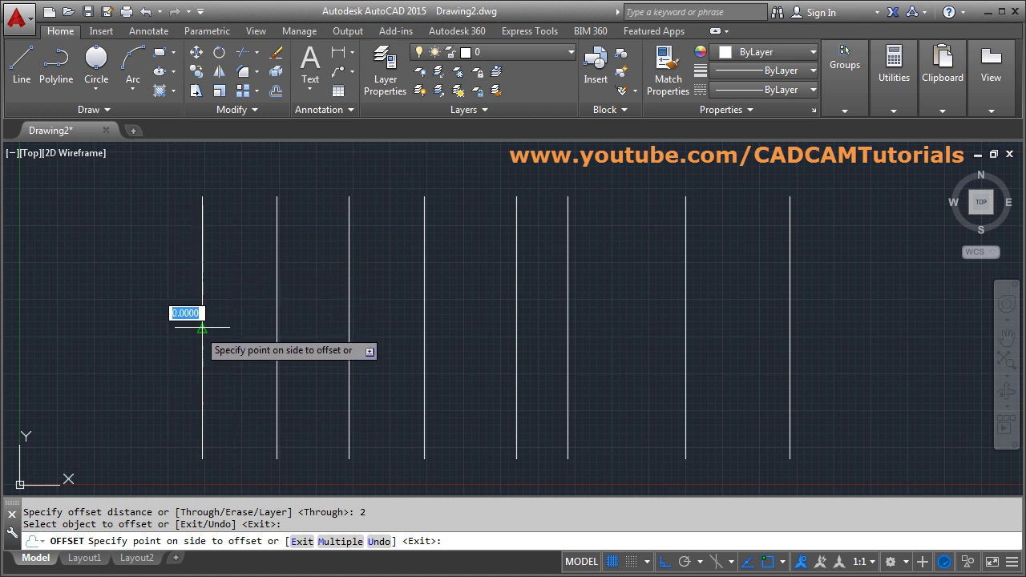
left_click(132, 358)
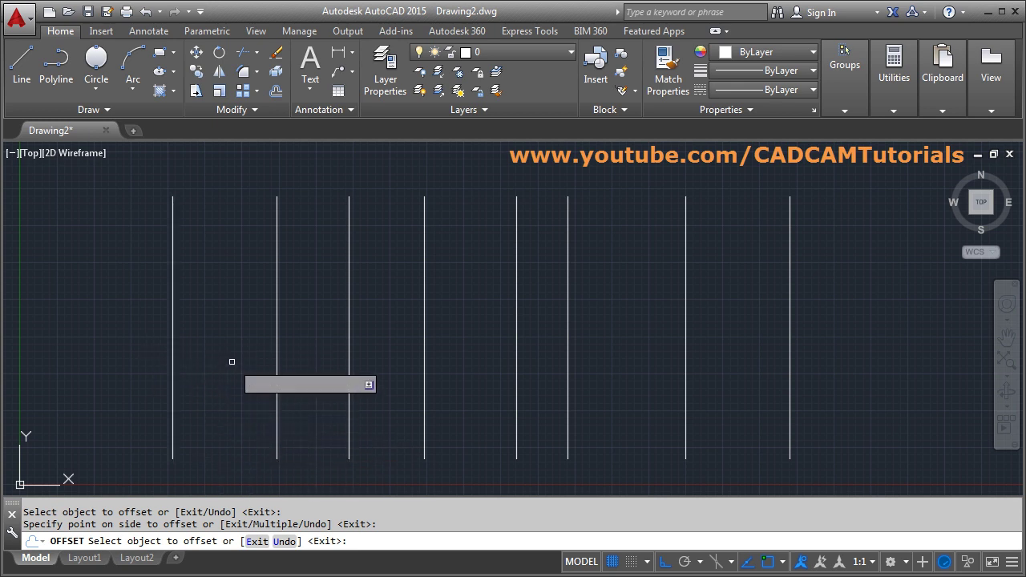
key("Return")
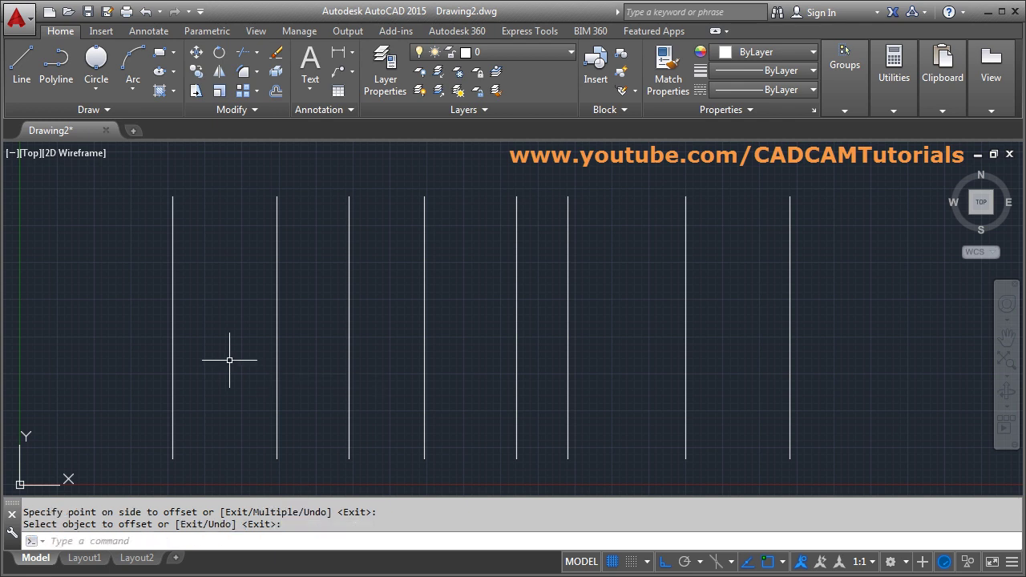
Step: Set the Offset command's Erase source option back to No and open its Layer option
left_click(276, 91)
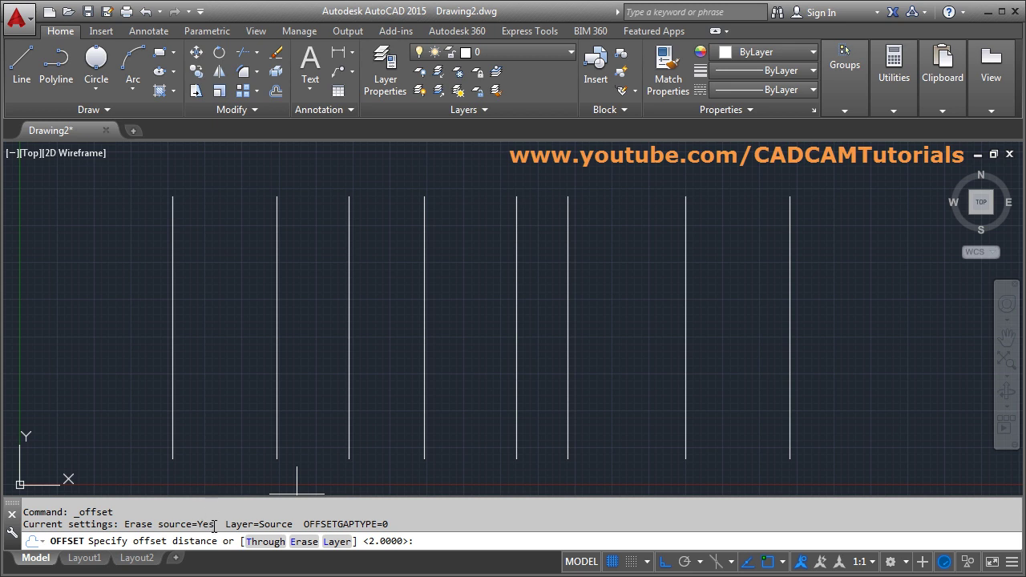
left_click(302, 541)
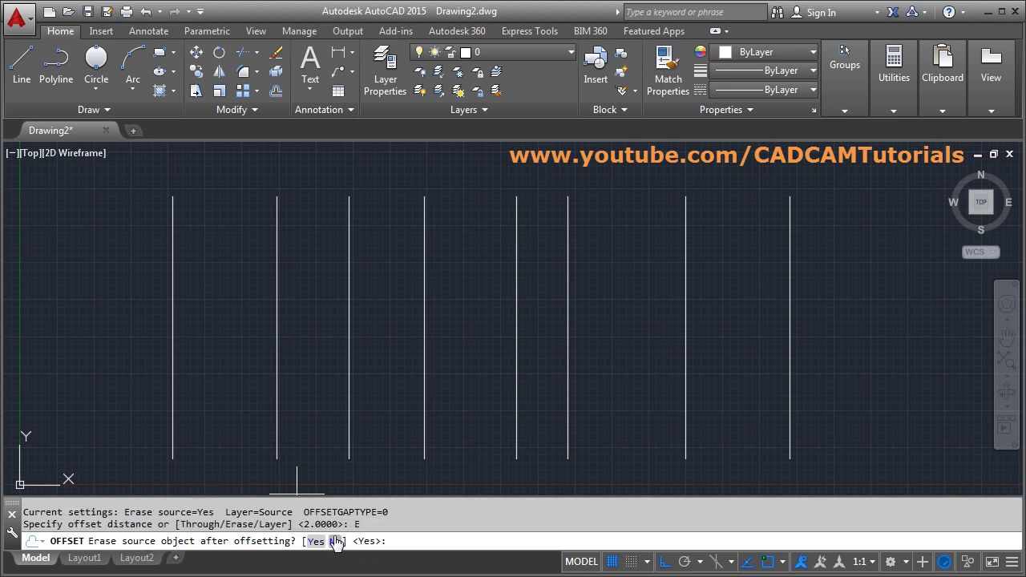
left_click(335, 543)
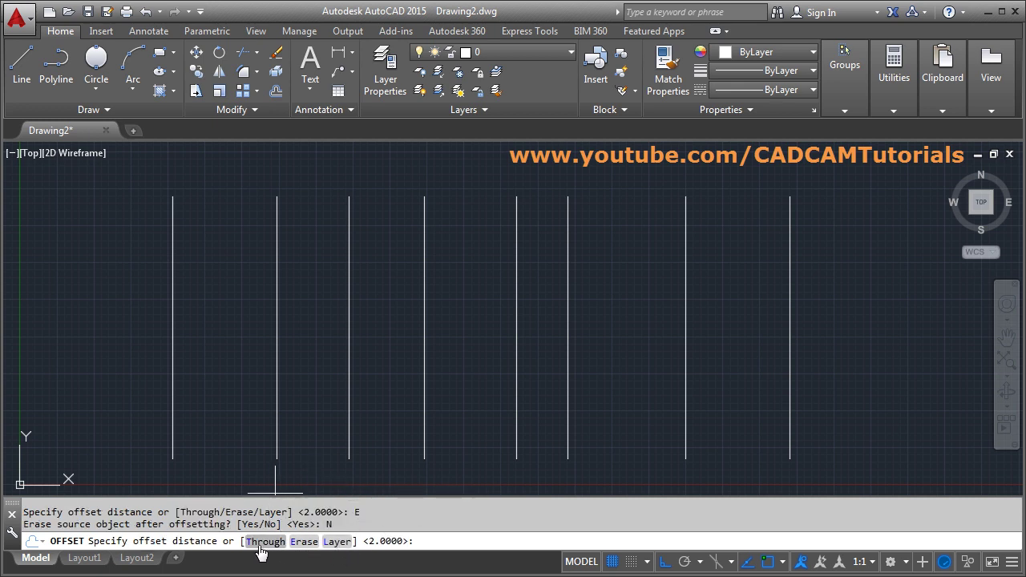
left_click(337, 542)
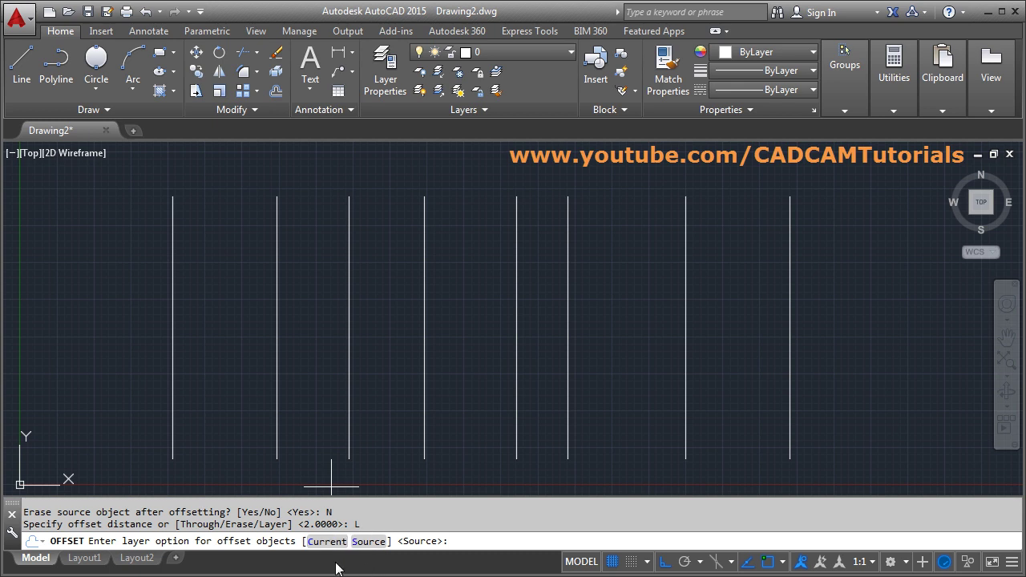
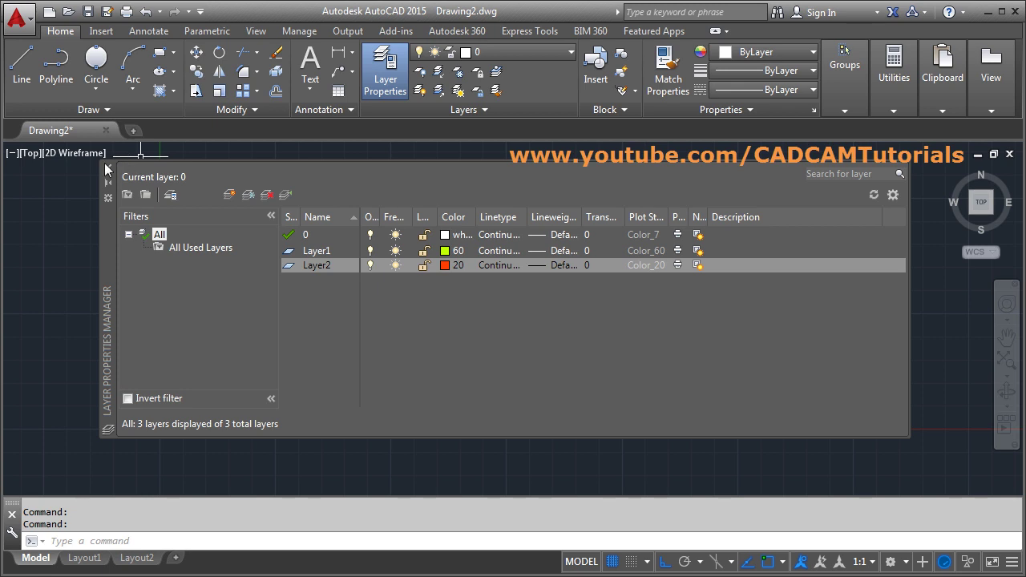
Step: Close the Layer Properties Manager, move the leftmost line to Layer1 and clear the selection
left_click(107, 169)
scroll(410, 372, "up", 2)
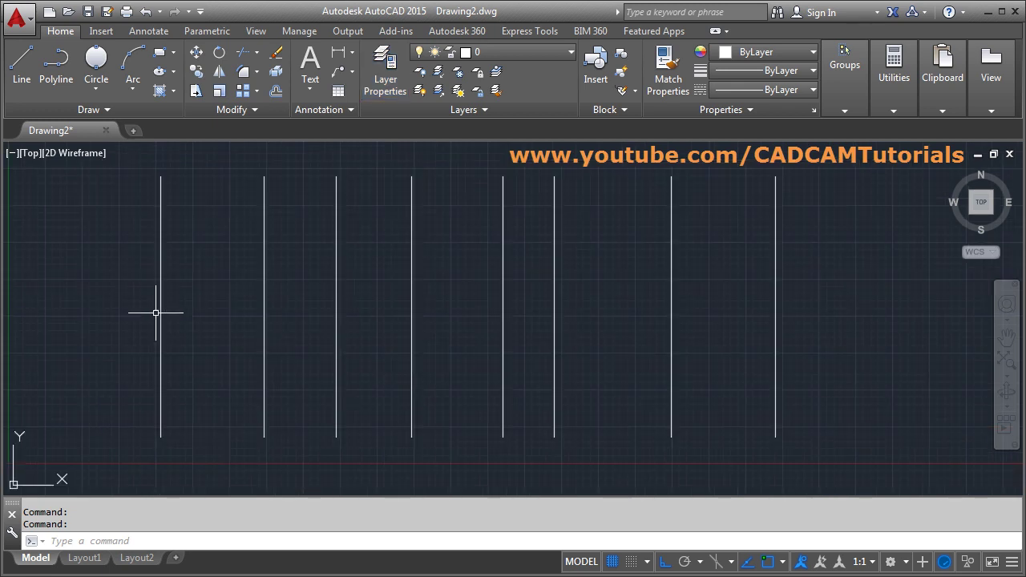
left_click(161, 304)
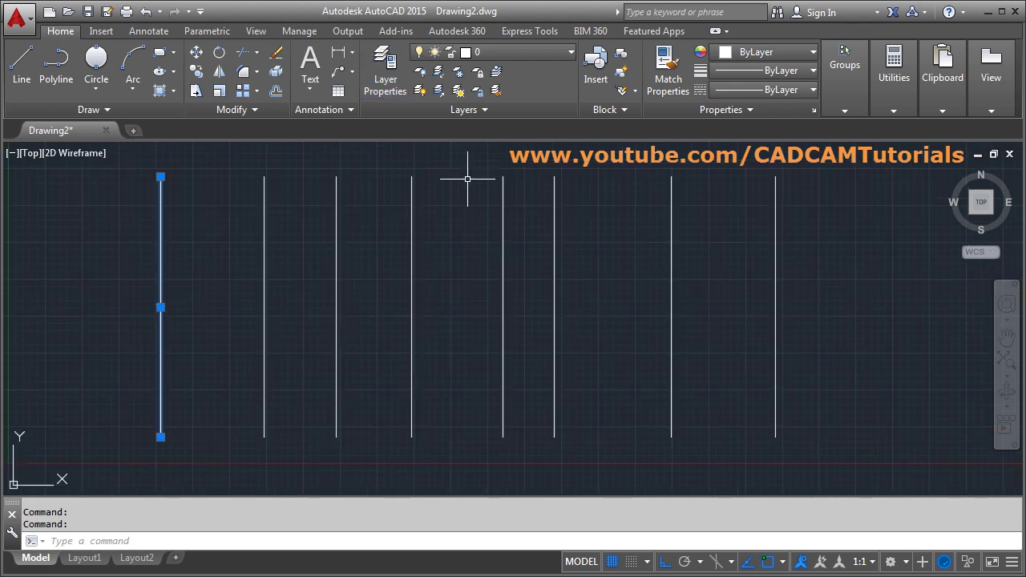
left_click(525, 52)
left_click(523, 92)
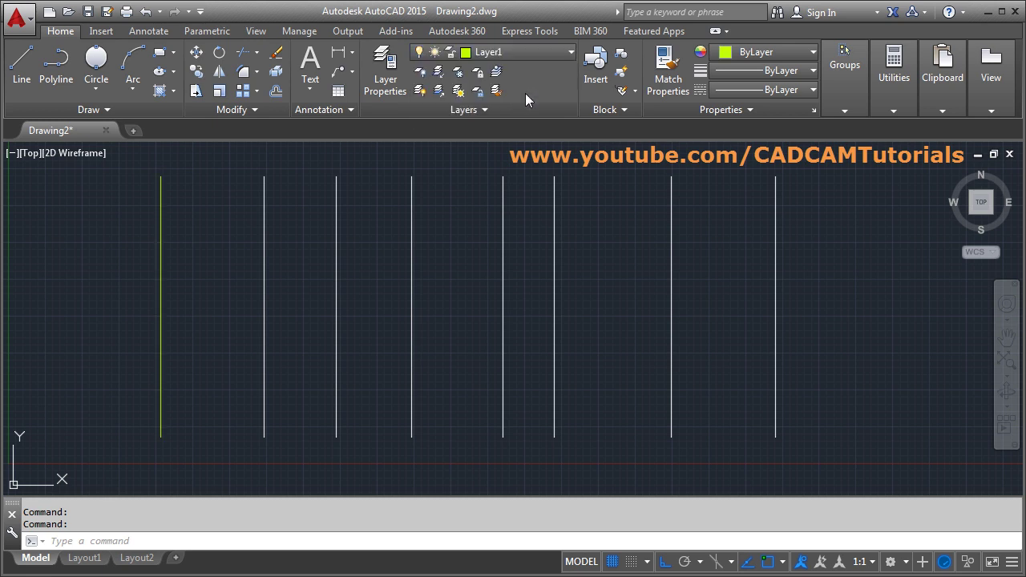
key("Escape")
middle_click_drag(405, 324, 437, 352)
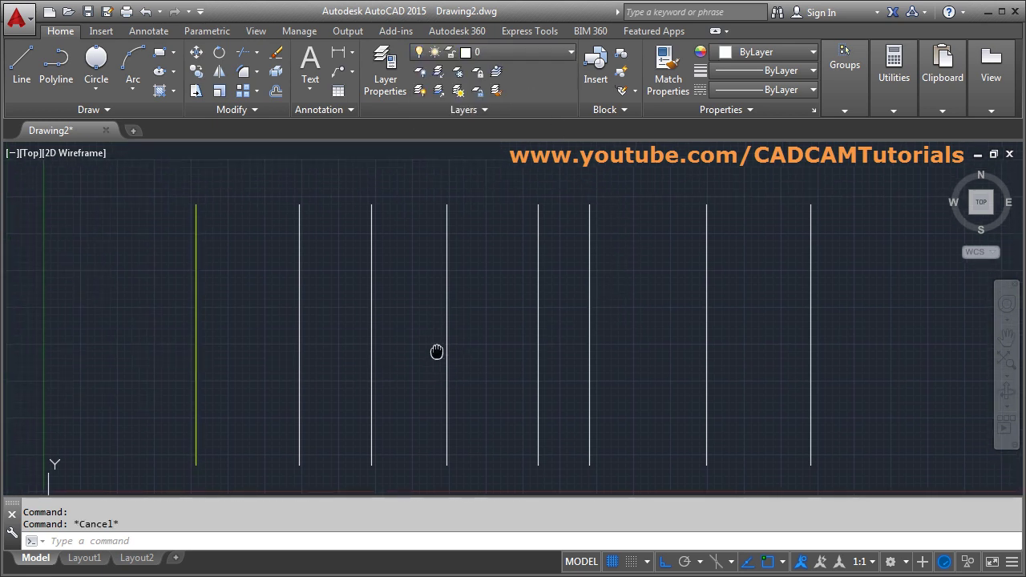
Step: Offset the leftmost green line 3 units to the right and exit the Offset command
left_click(276, 92)
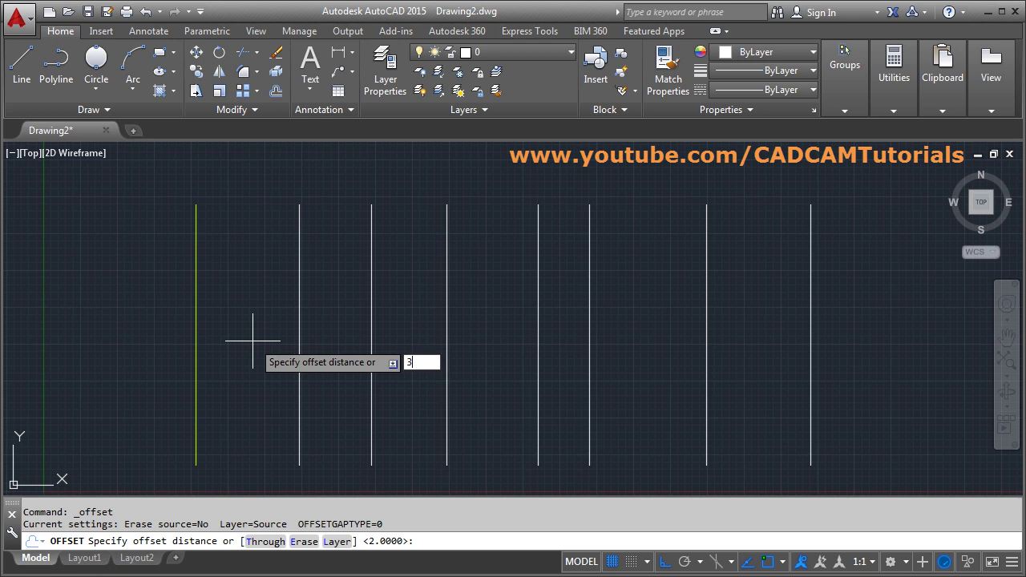
key("Return")
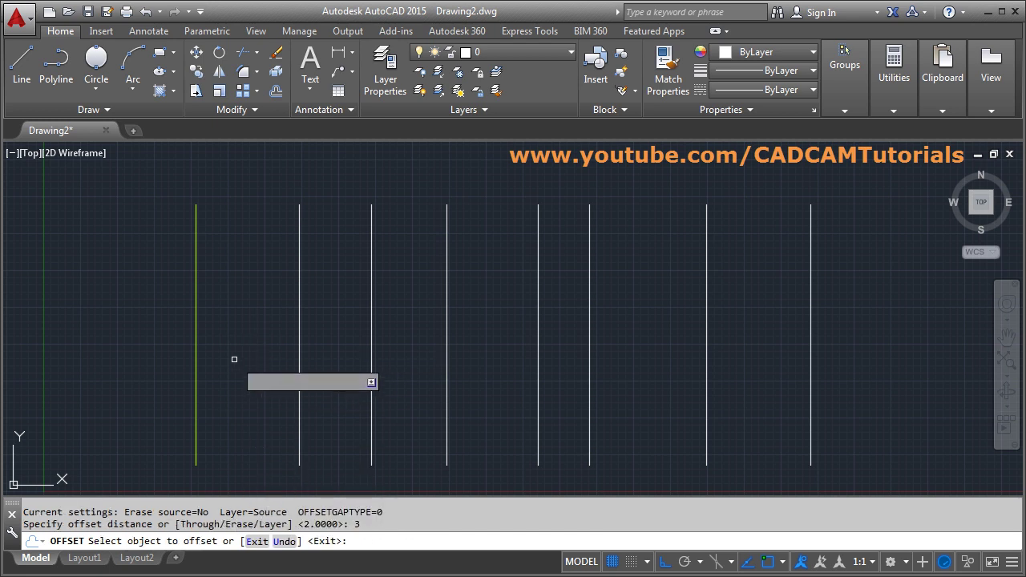
left_click(197, 330)
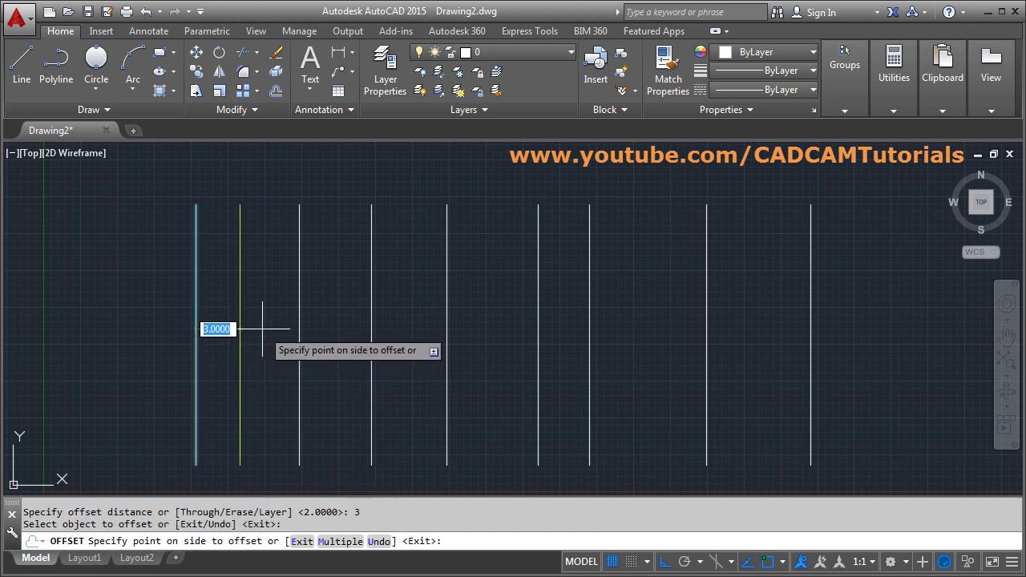
left_click(264, 328)
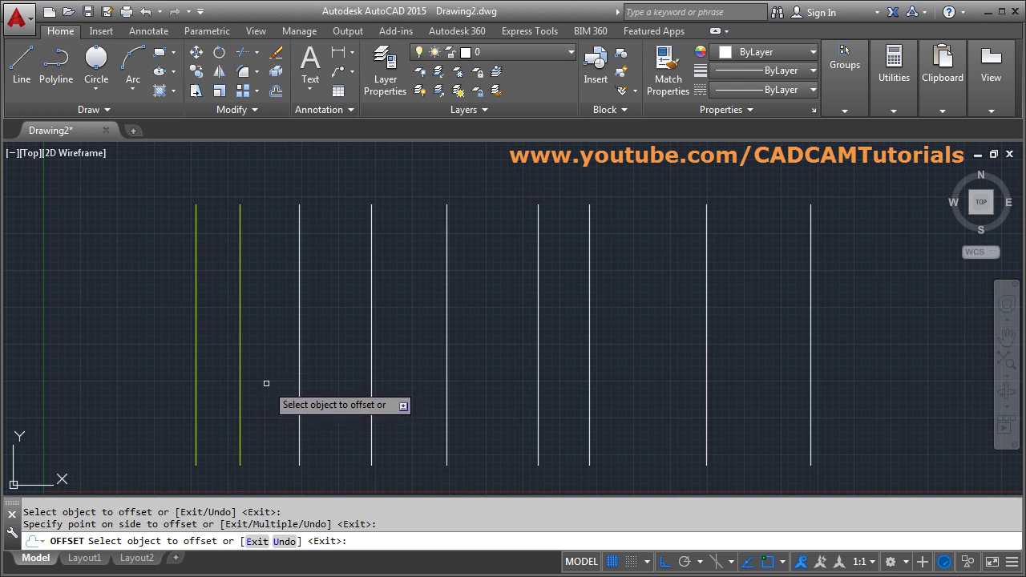
key("Escape")
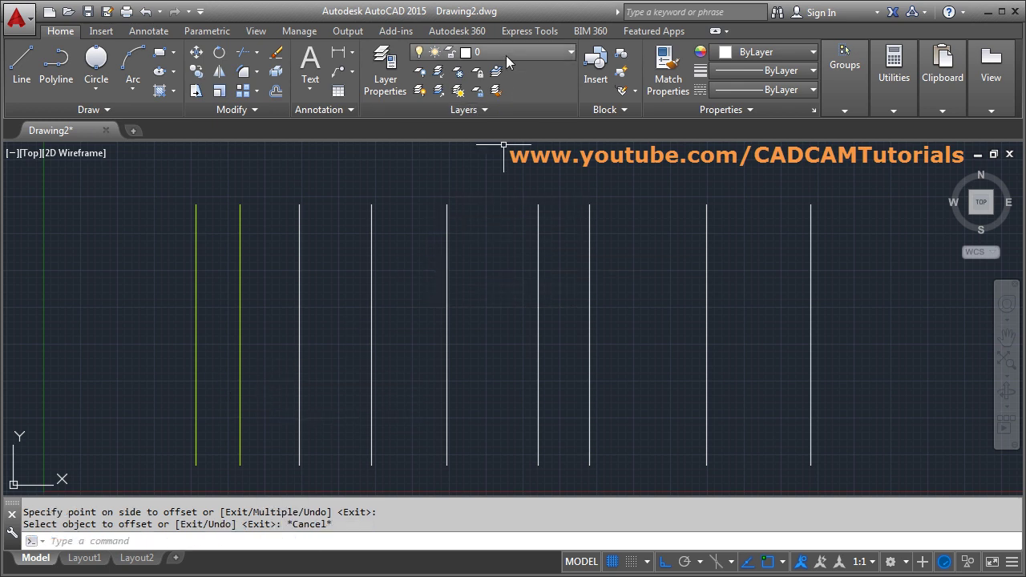
Step: Make Layer2 the current layer
left_click(505, 51)
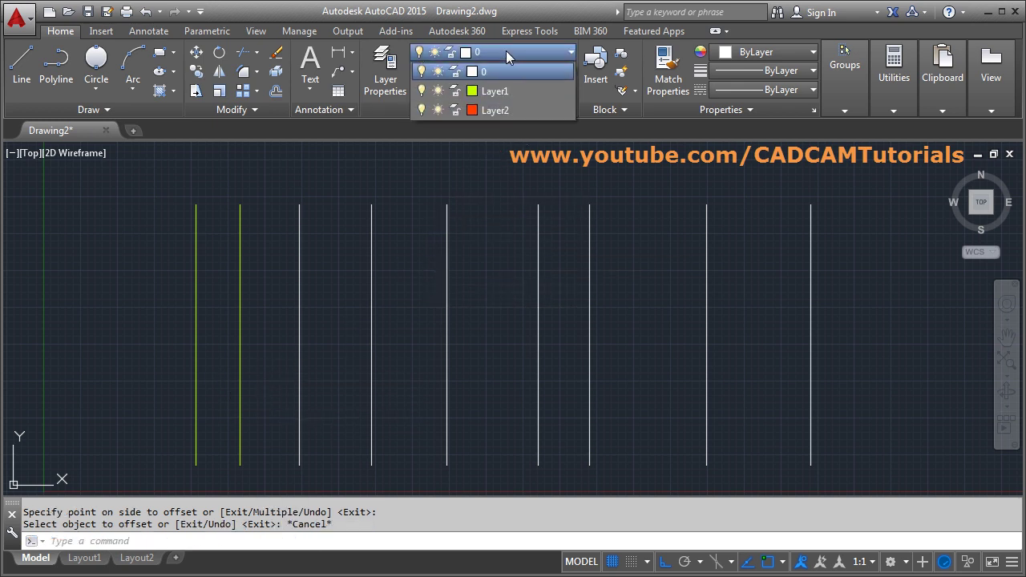
left_click(504, 111)
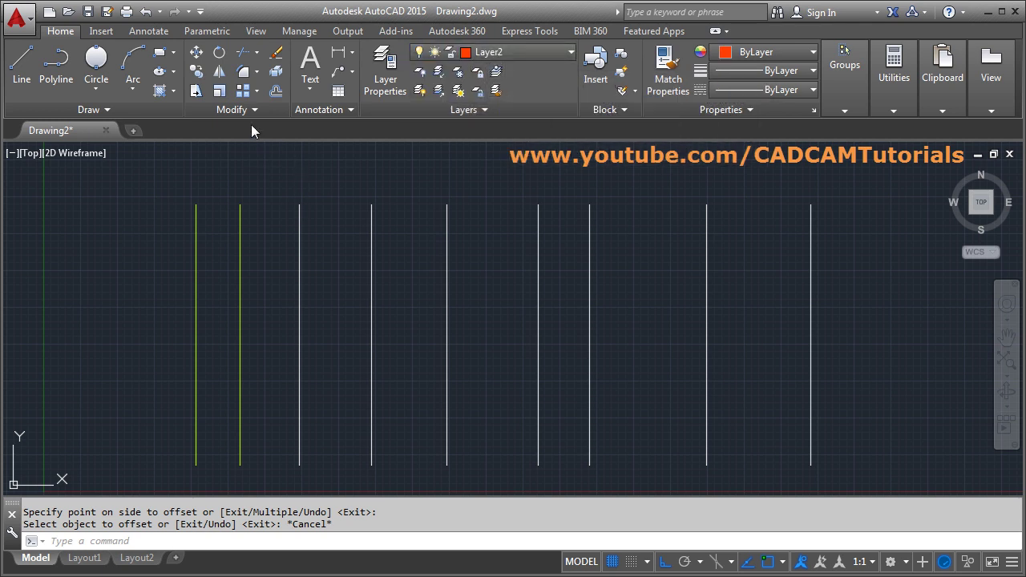
left_click(276, 90)
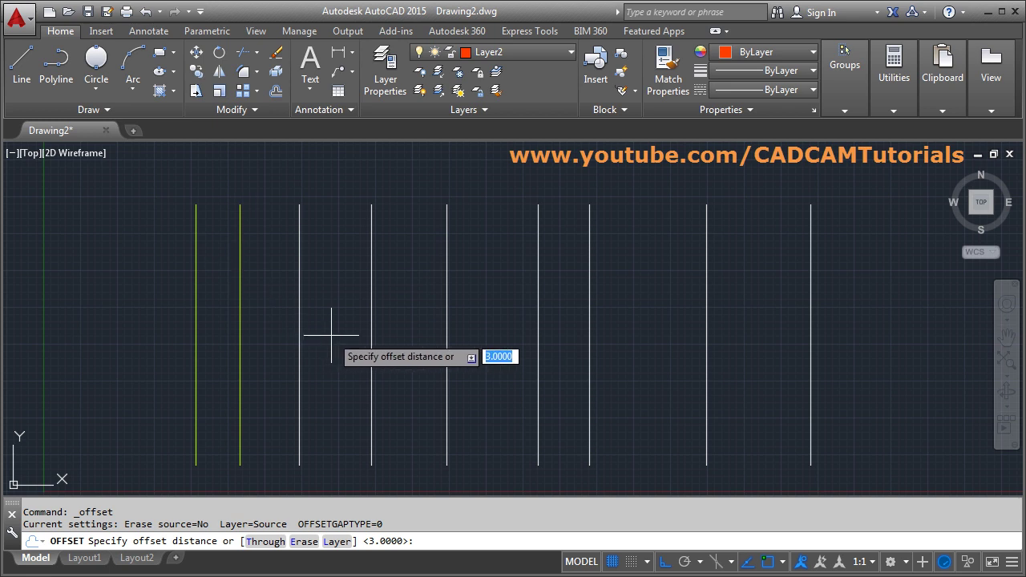
key("Return")
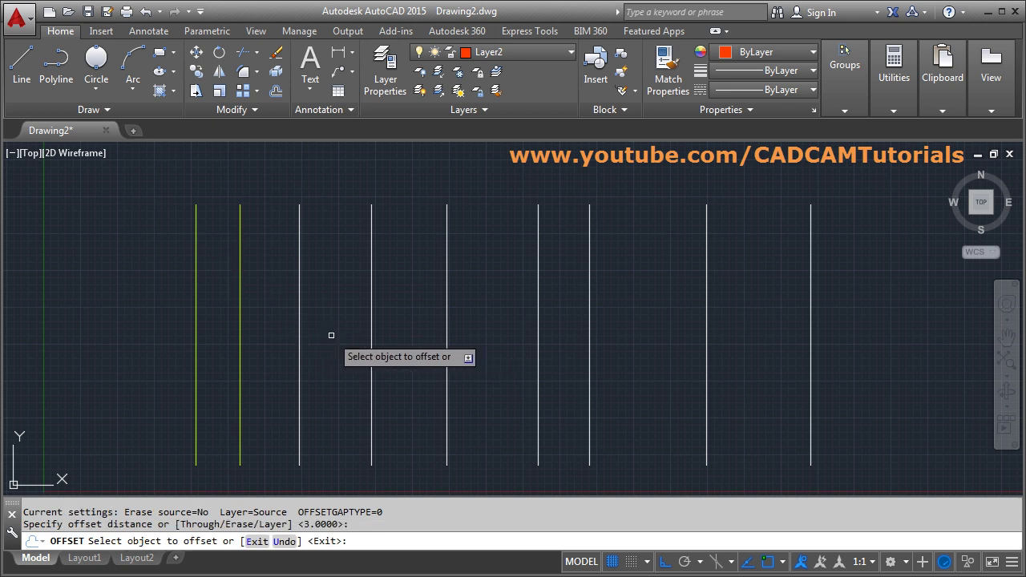
left_click(195, 332)
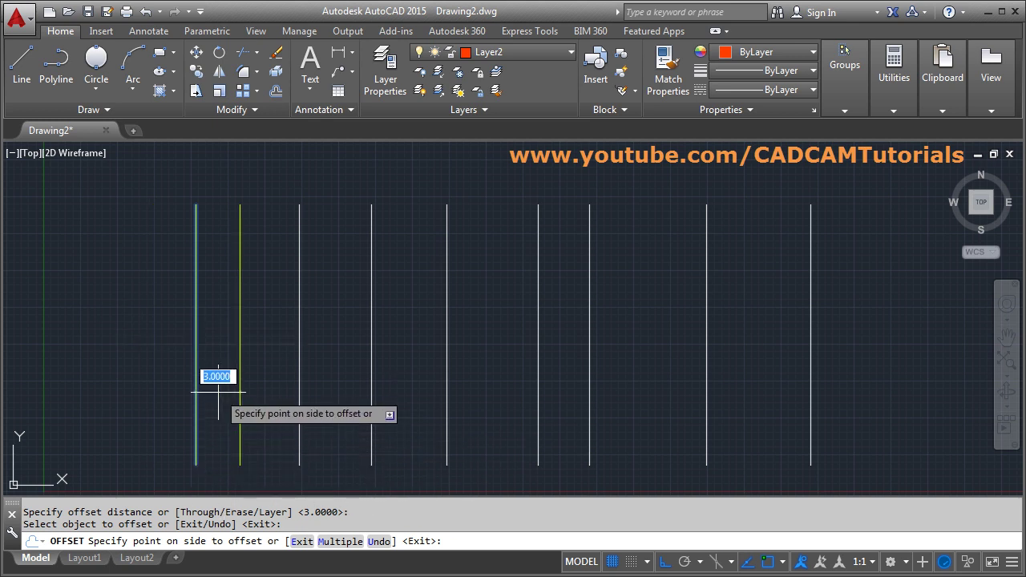
key("Escape")
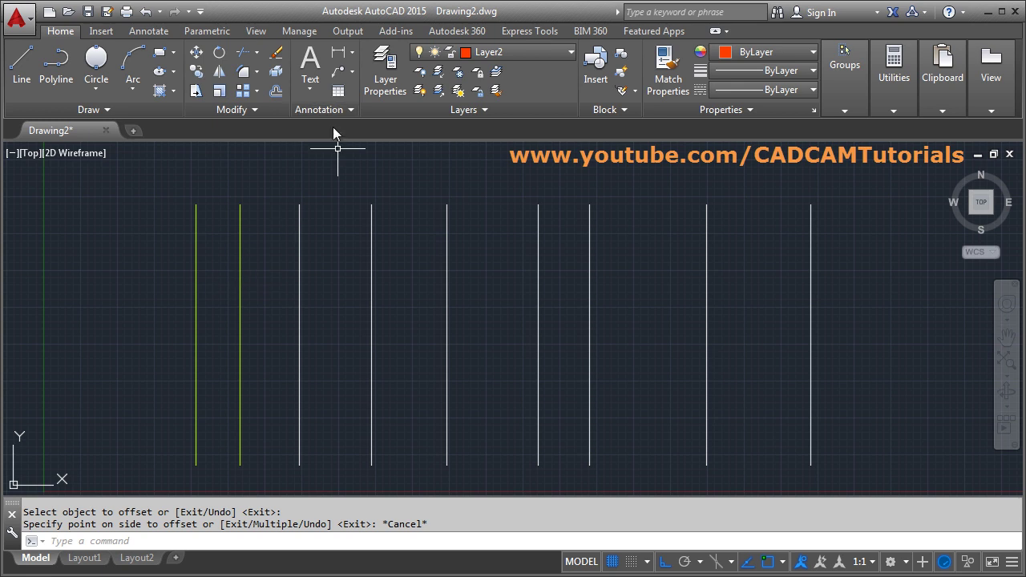
Step: Offset the leftmost green line 3 units to the left with the Layer option set to Current, then exit the Offset command
left_click(283, 90)
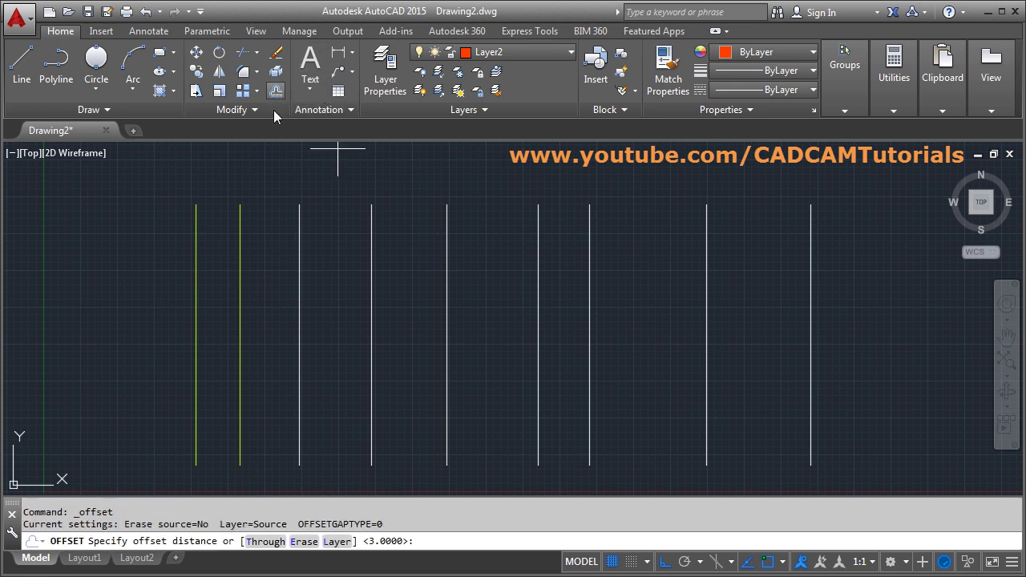
left_click(337, 541)
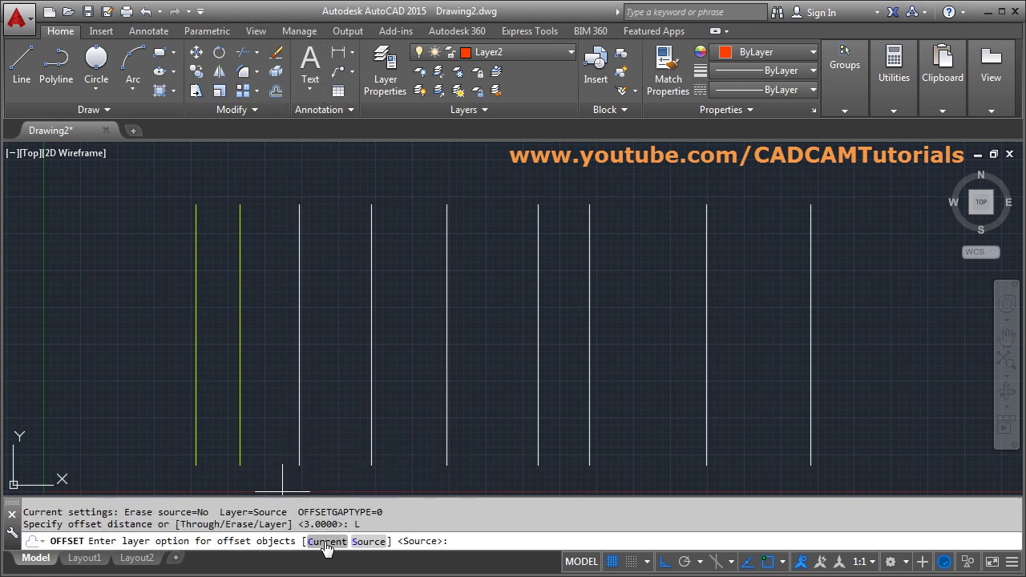
left_click(327, 542)
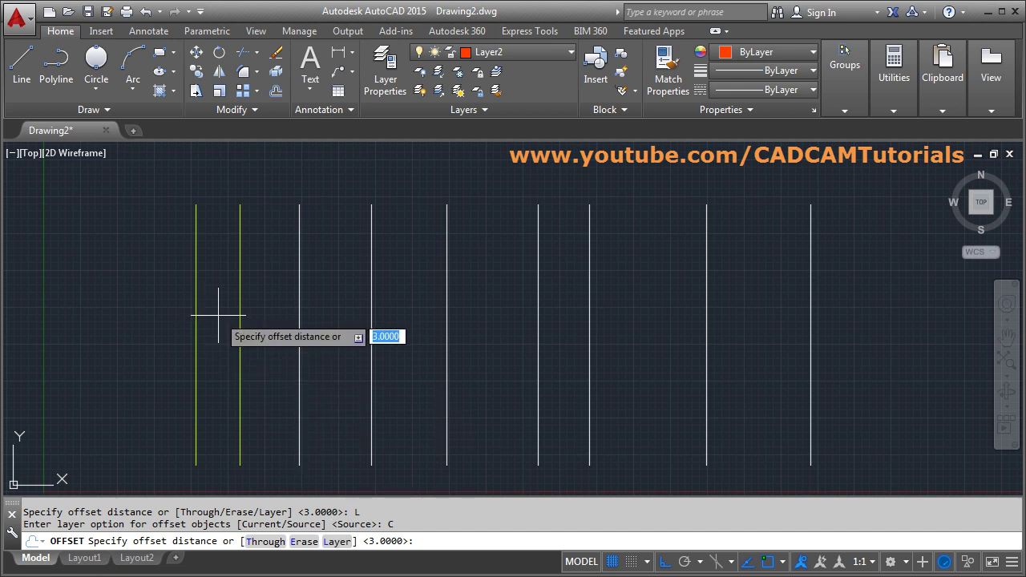
key("Return")
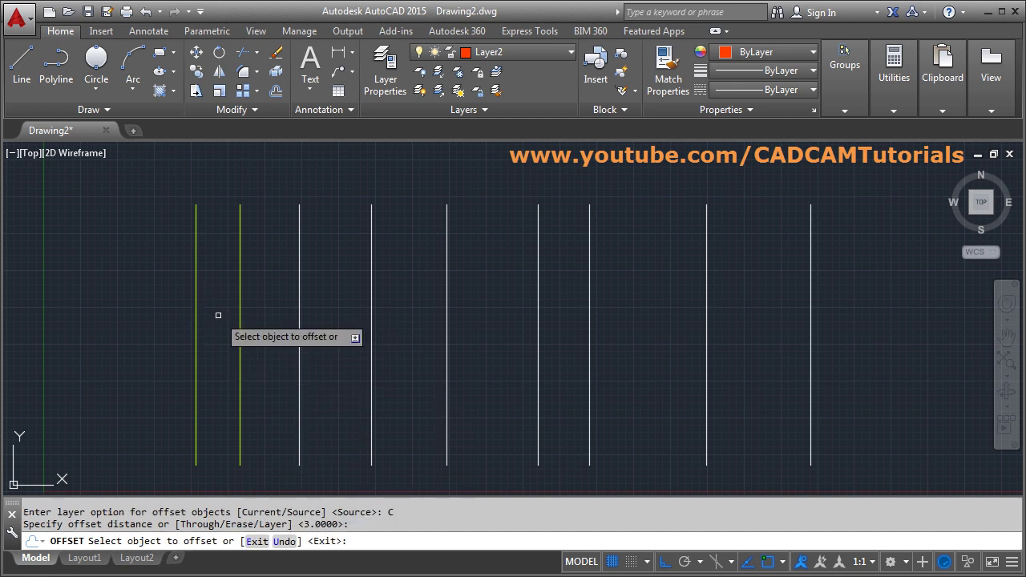
left_click(196, 307)
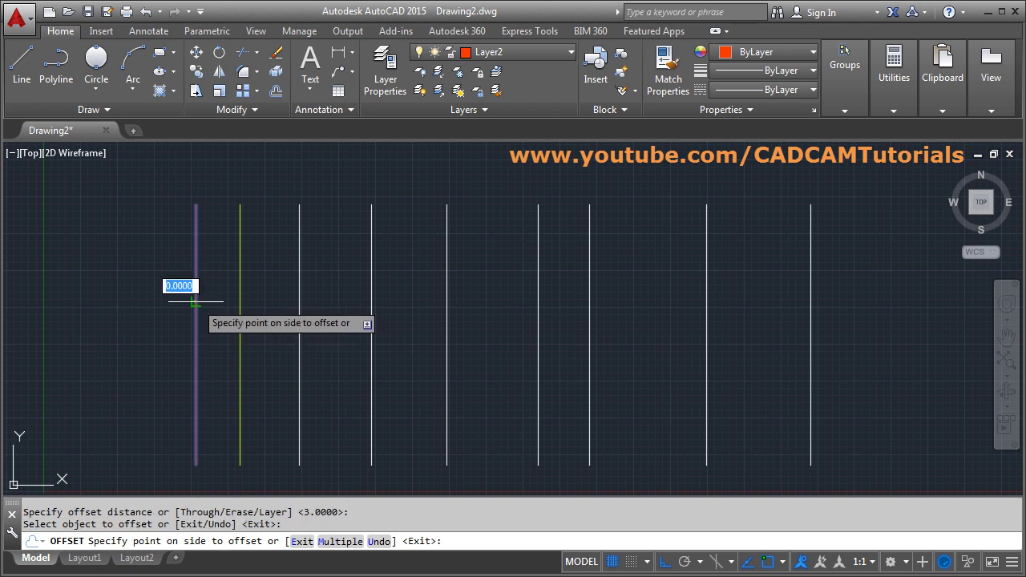
left_click(134, 312)
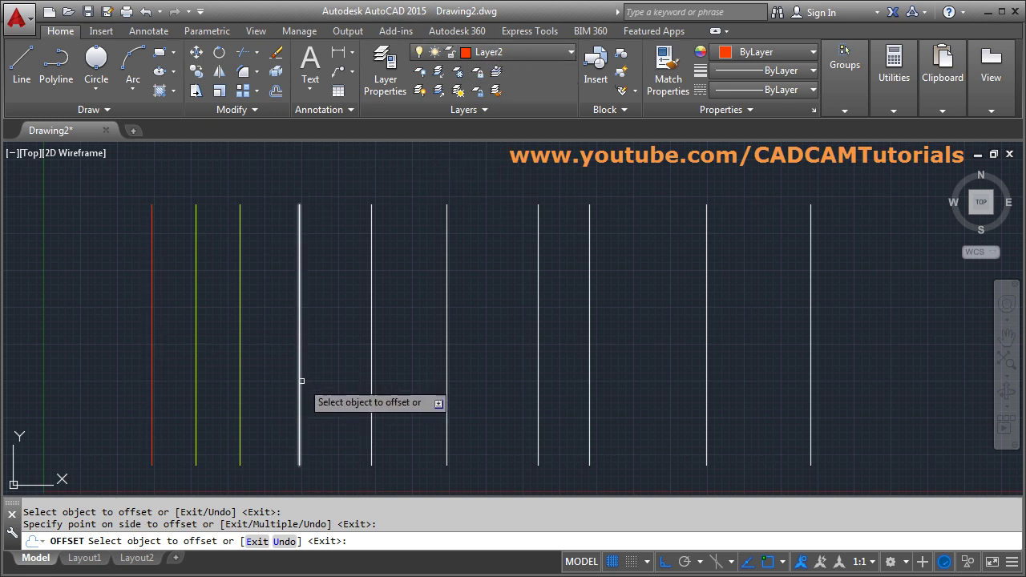
key("Escape")
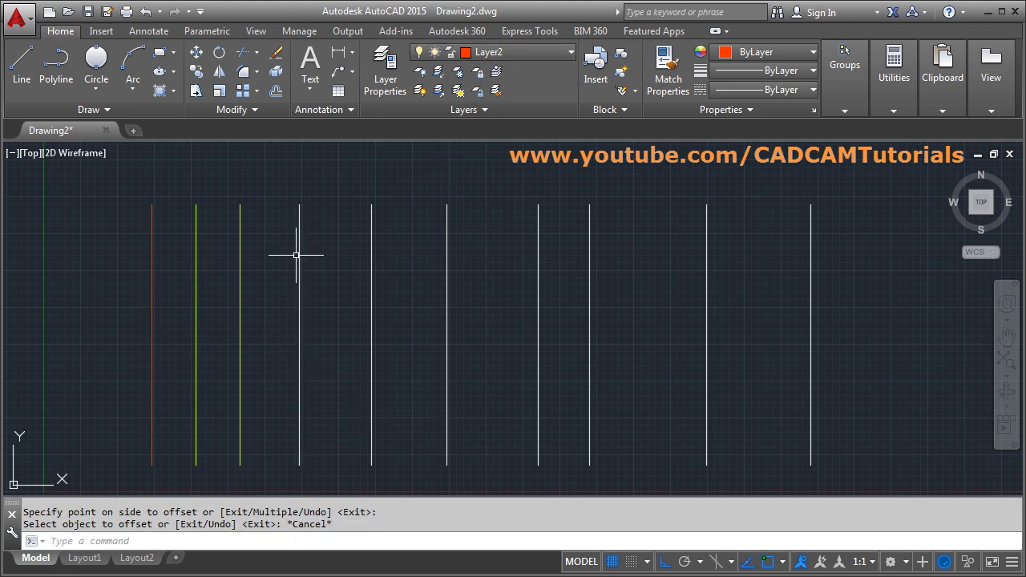
Step: Erase every vertical line except the leftmost red one
left_click(276, 94)
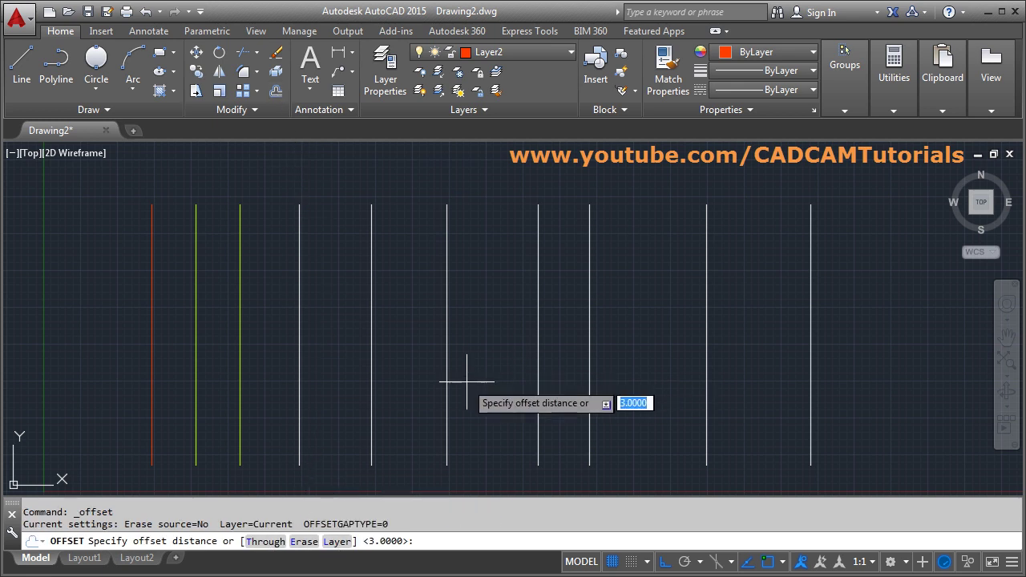
key("Escape")
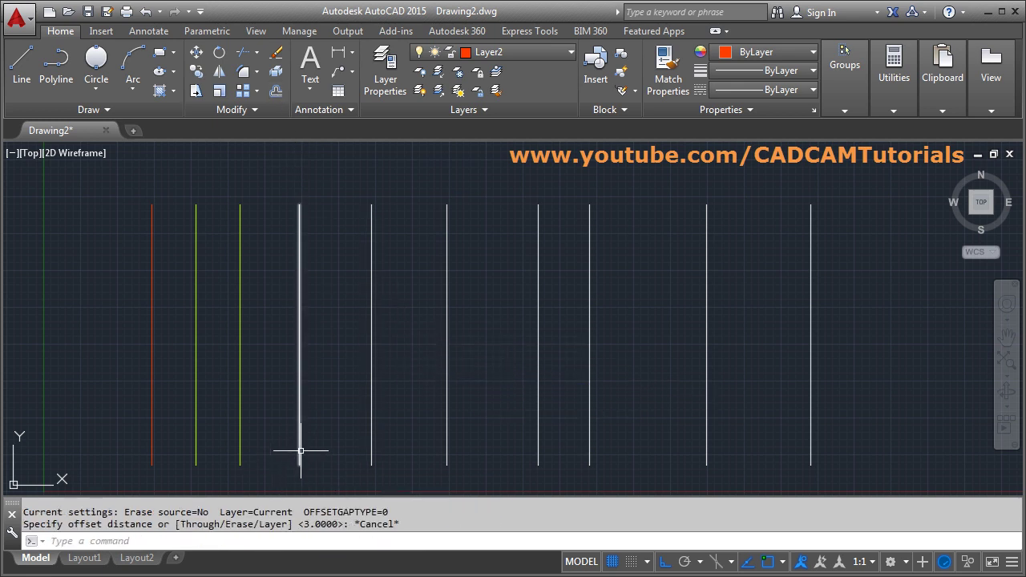
left_click(276, 52)
left_click(843, 294)
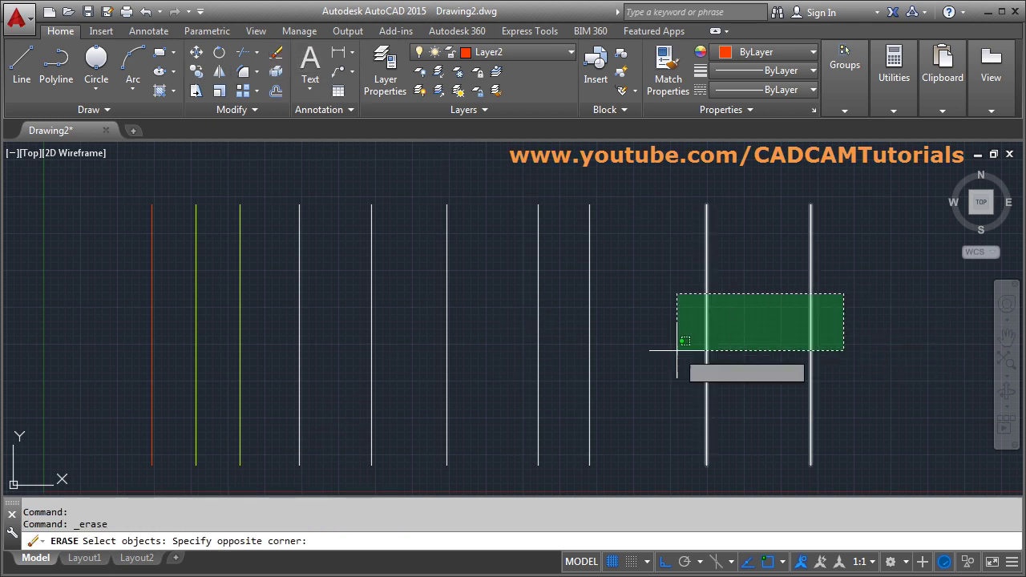
left_click(188, 385)
key("Return")
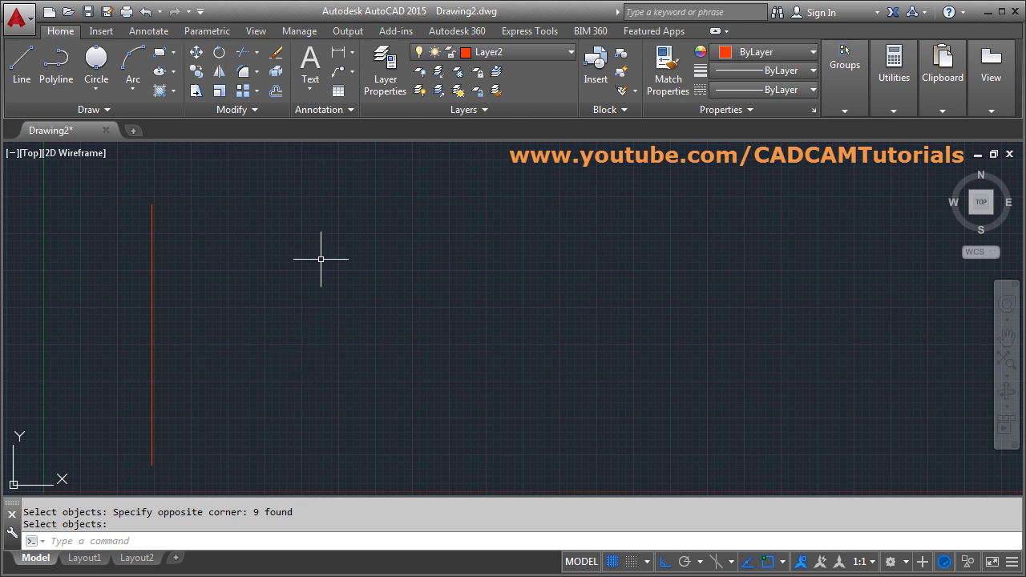
Step: Offset the red line repeatedly to the right at 3-unit spacing using the Multiple option
left_click(276, 90)
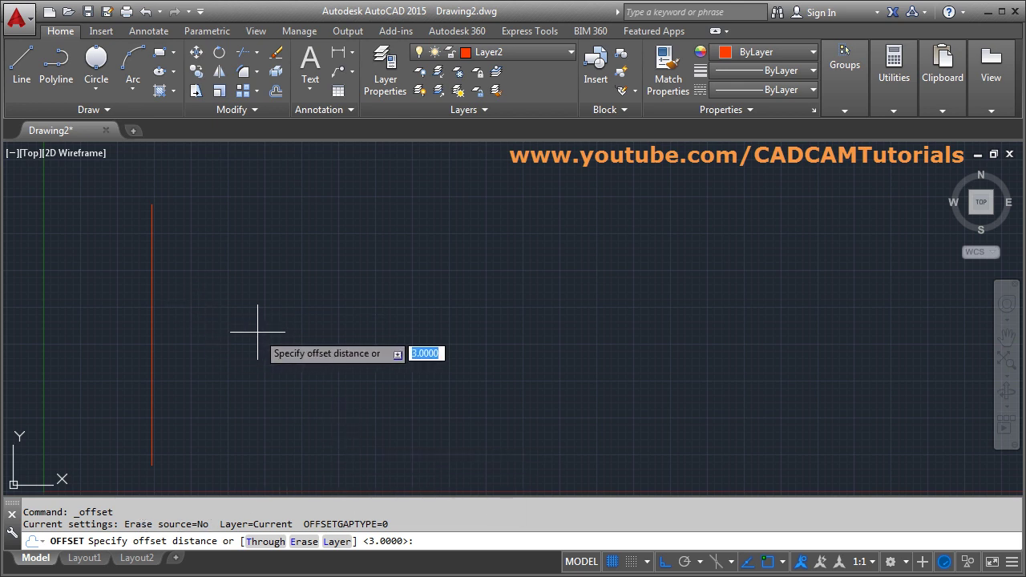
key("Return")
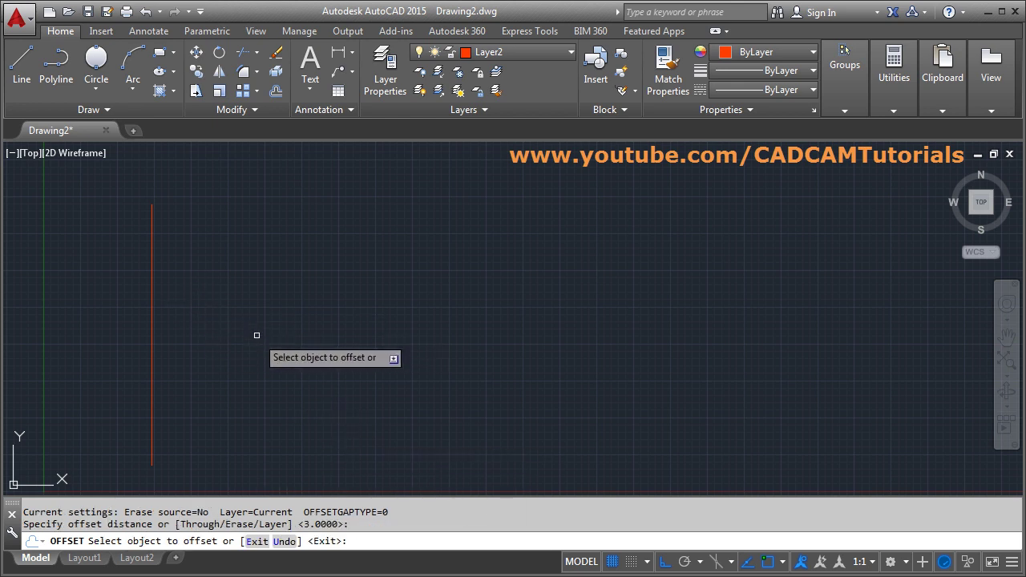
left_click(151, 326)
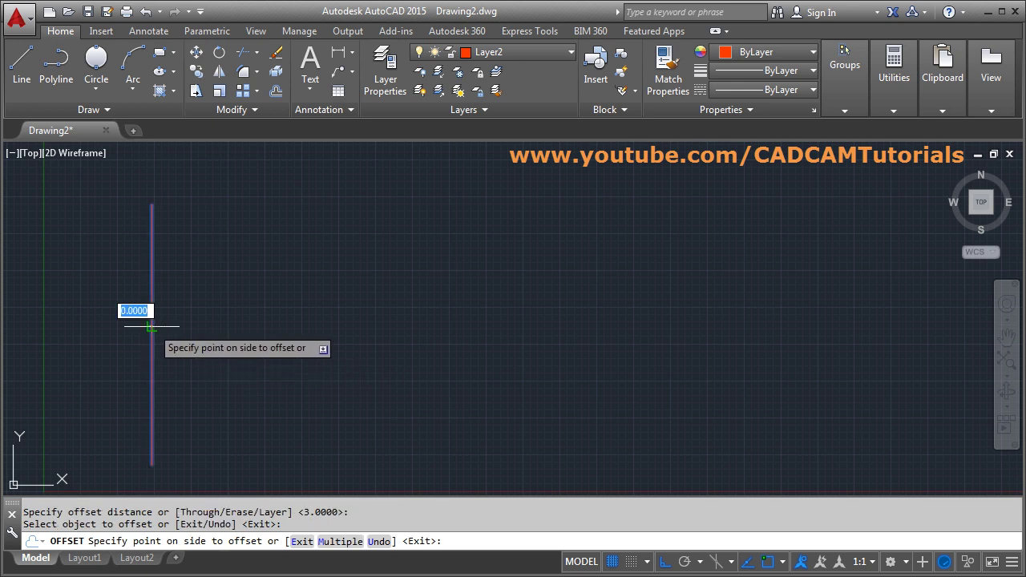
left_click(339, 543)
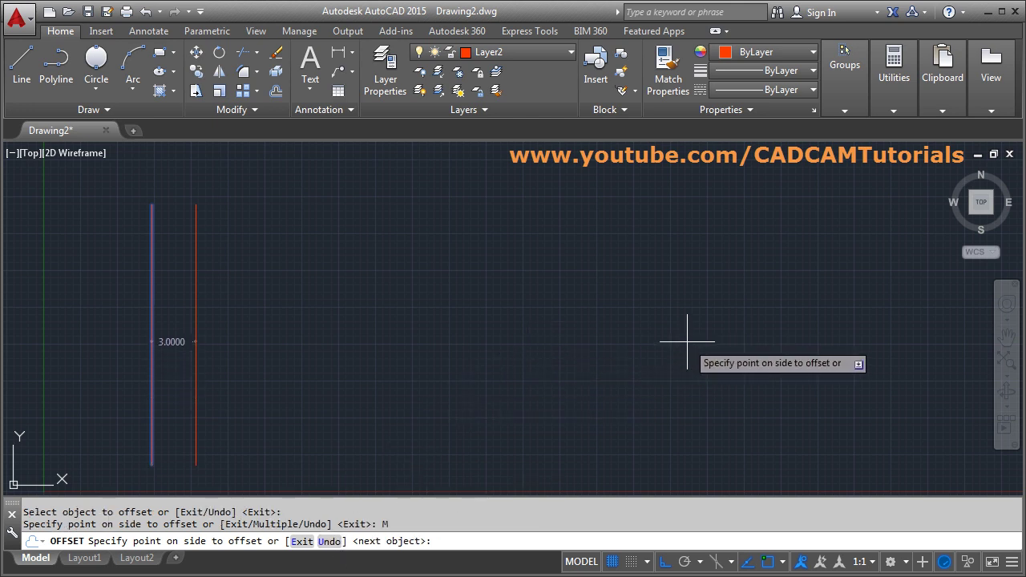
left_click(842, 336)
left_click(841, 337)
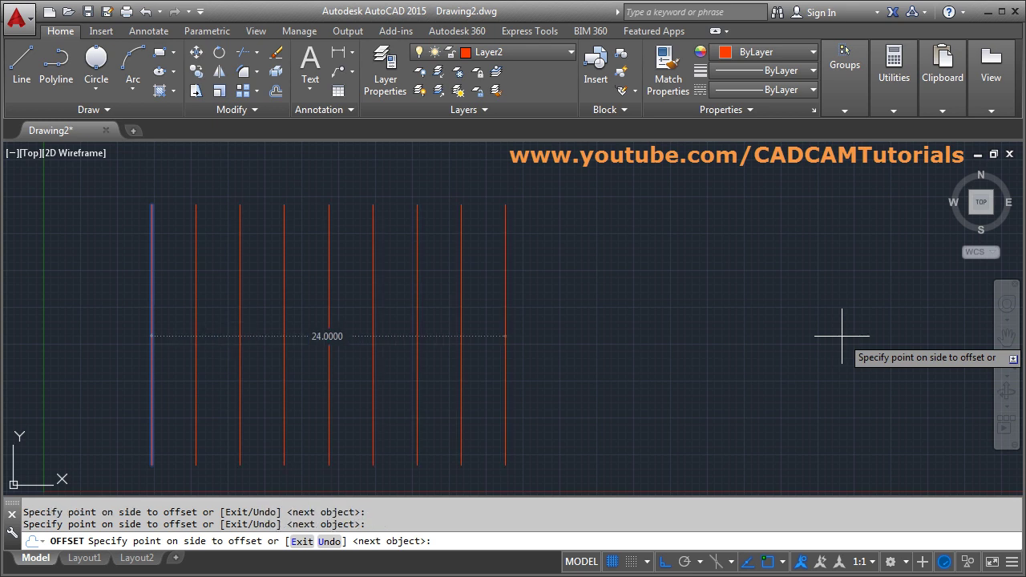
left_click(843, 340)
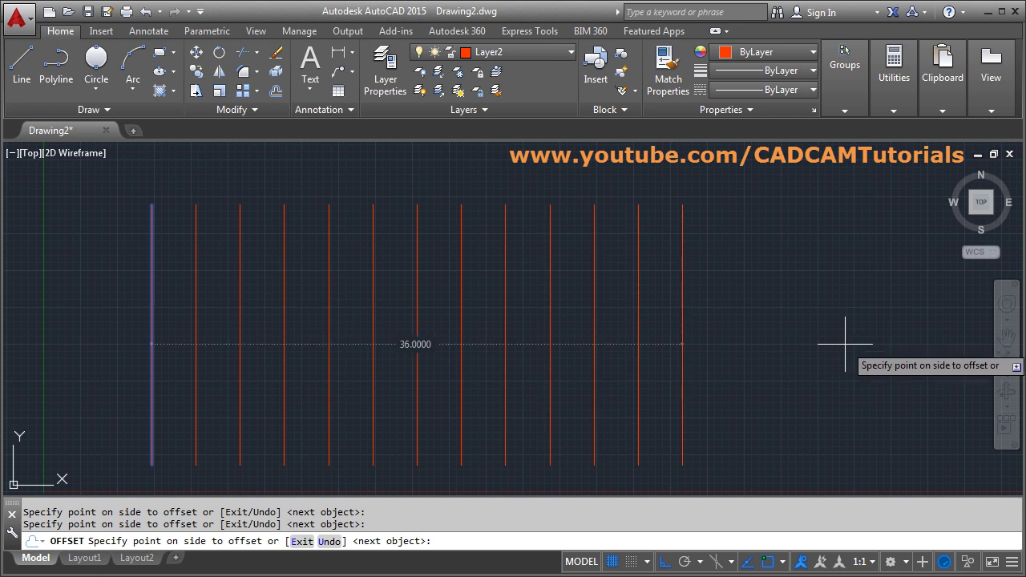
left_click(845, 344)
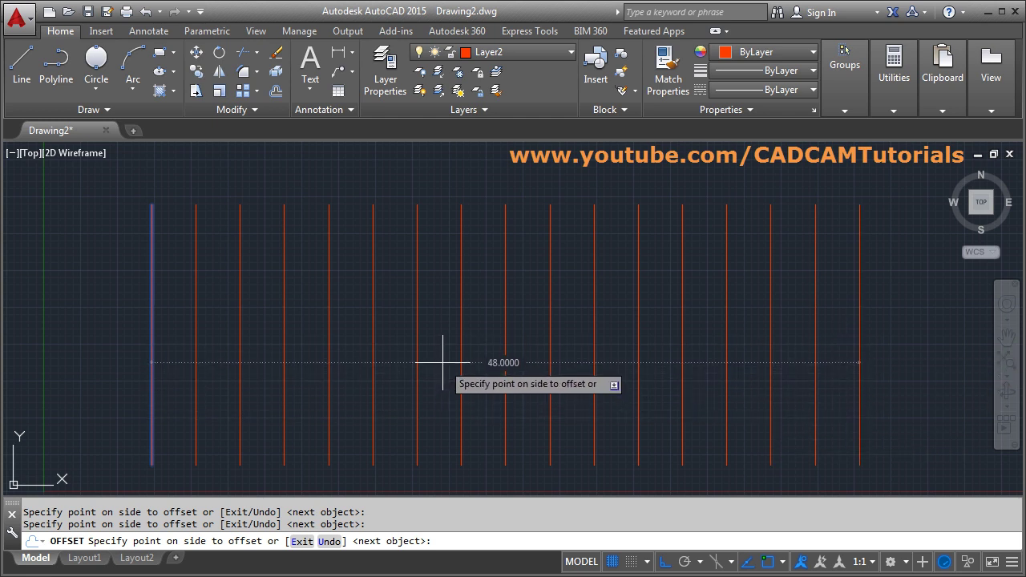
Step: Undo the last offset copy and exit the Offset command
type("u")
key("Return")
key("Return")
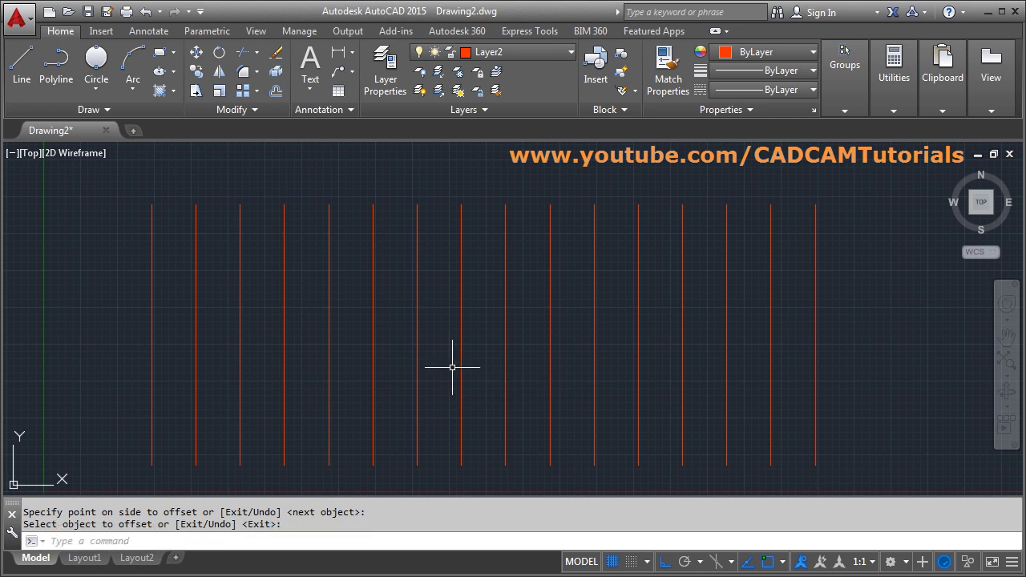
left_click(276, 92)
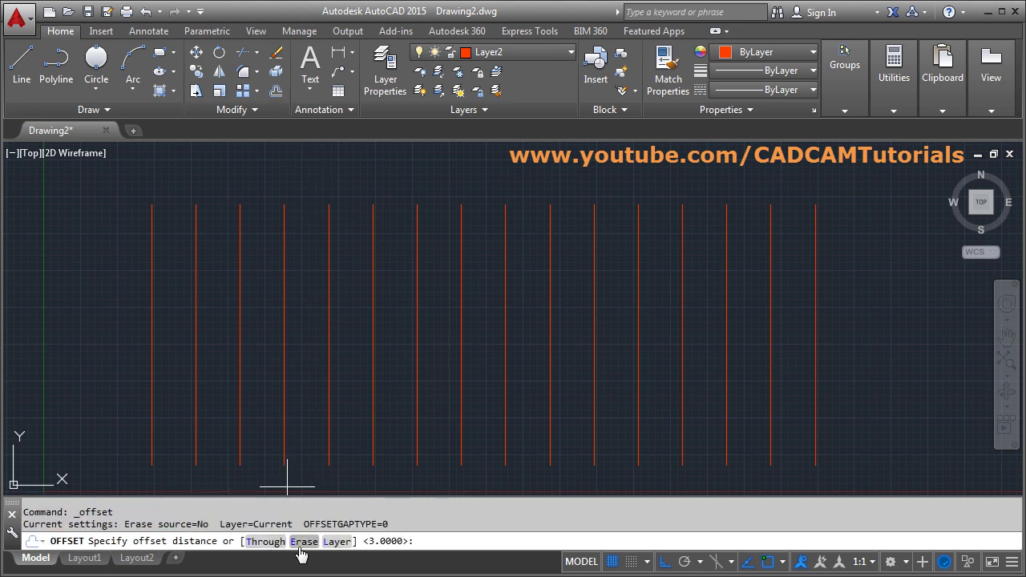
key("Return")
left_click(146, 369)
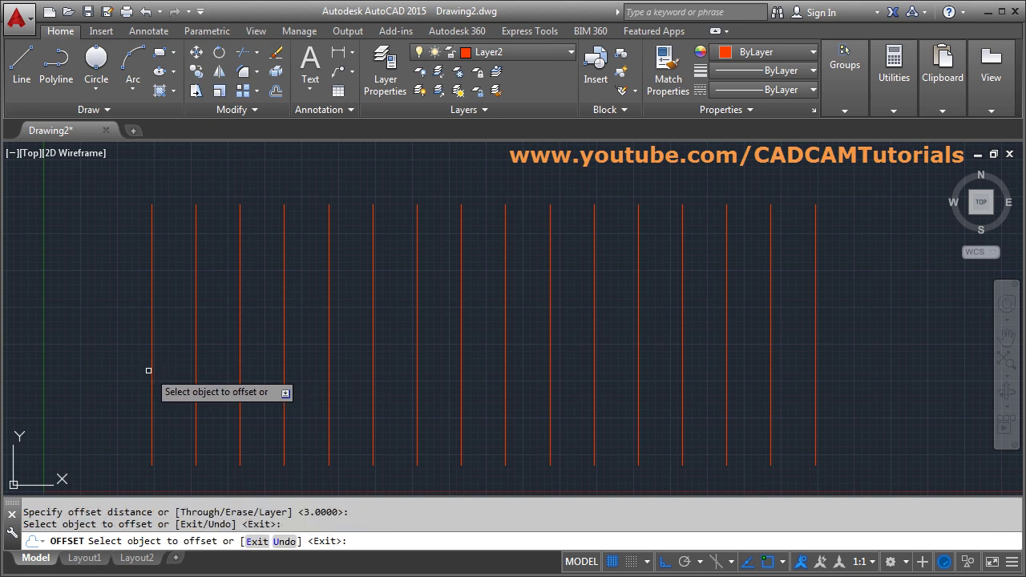
left_click(151, 370)
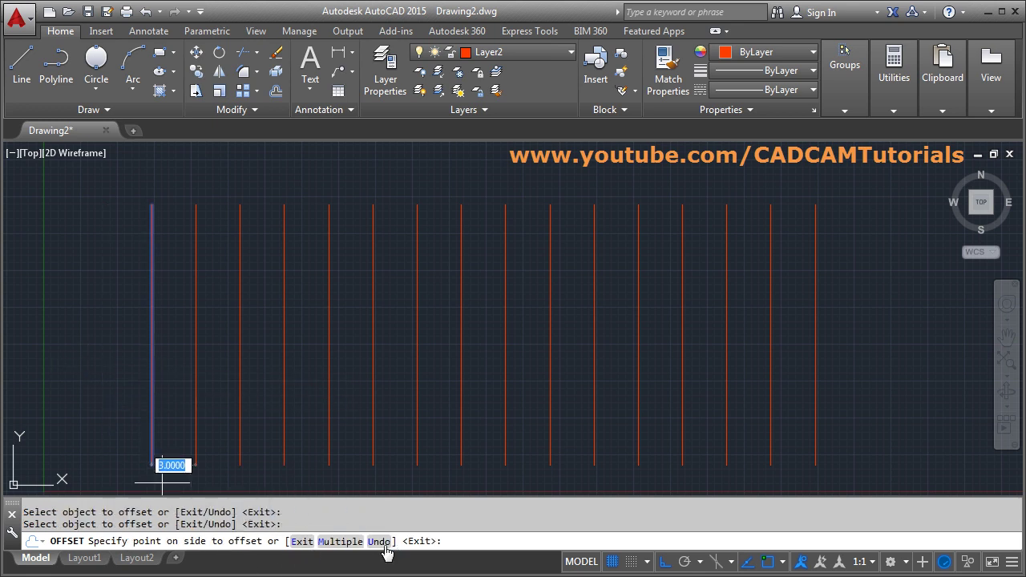
key("Escape")
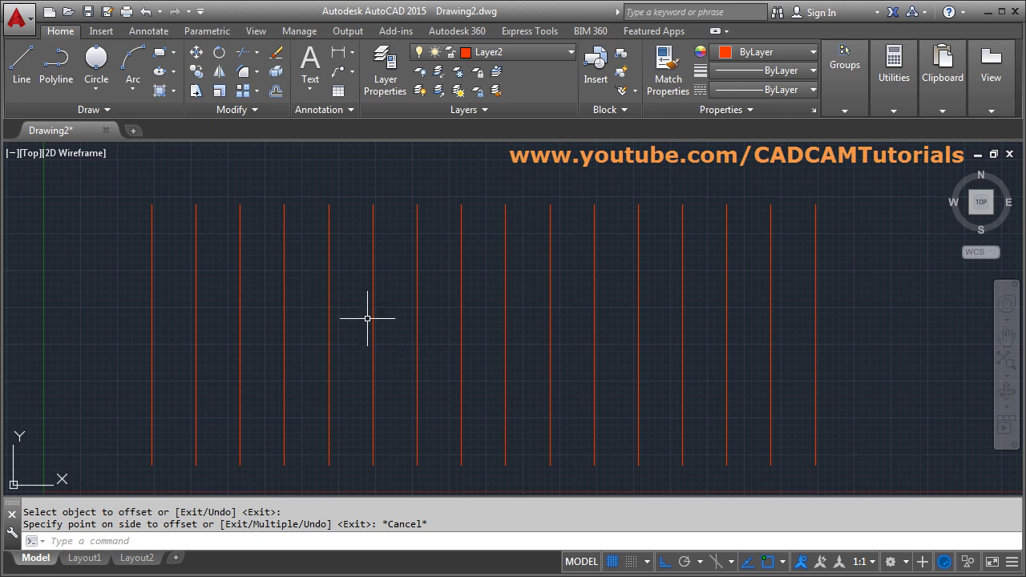
Step: Erase all the red vertical lines from the drawing
scroll(367, 308, "down", 2)
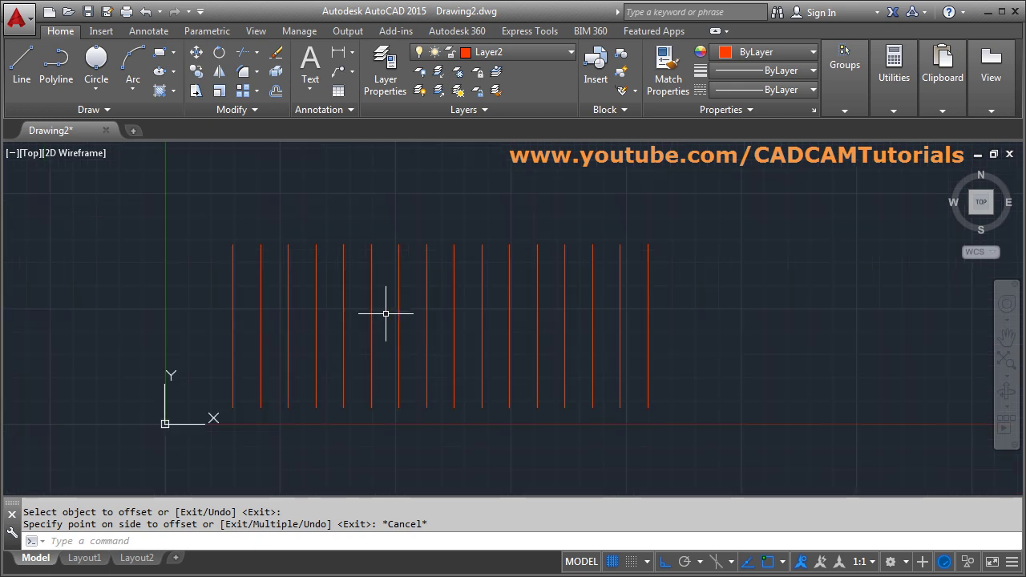
type("e")
key("Return")
left_click(687, 251)
left_click(101, 355)
key("Return")
Step: Draw a circle by center and radius to the right of the vertical axis
middle_click(518, 339)
middle_click(517, 339)
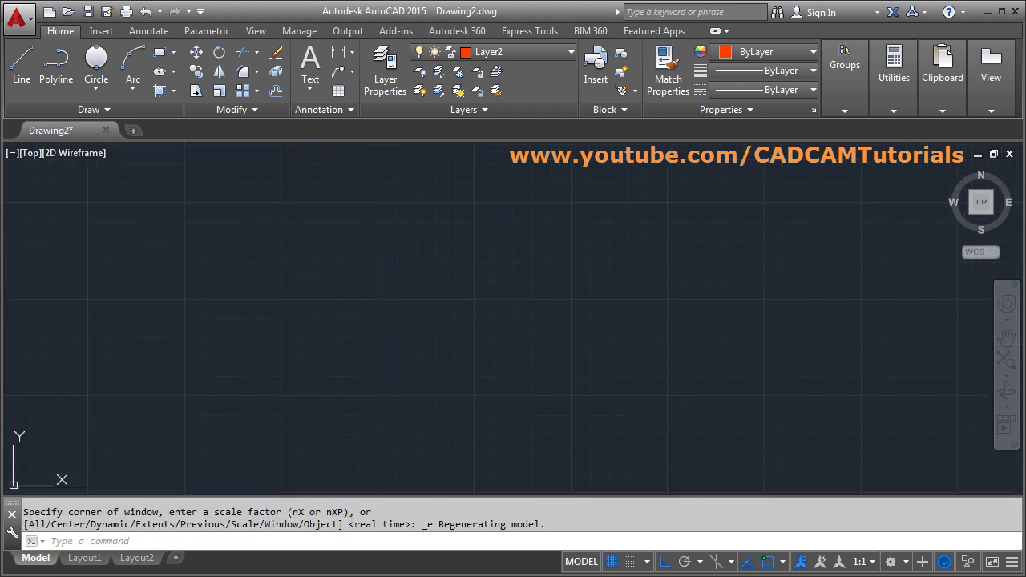
left_click(96, 90)
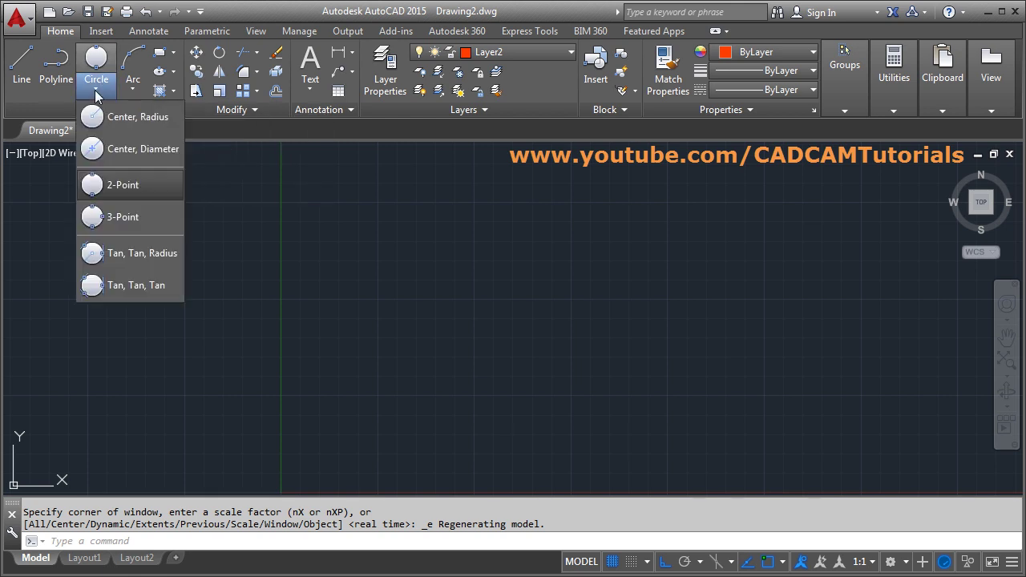
left_click(124, 118)
left_click(451, 316)
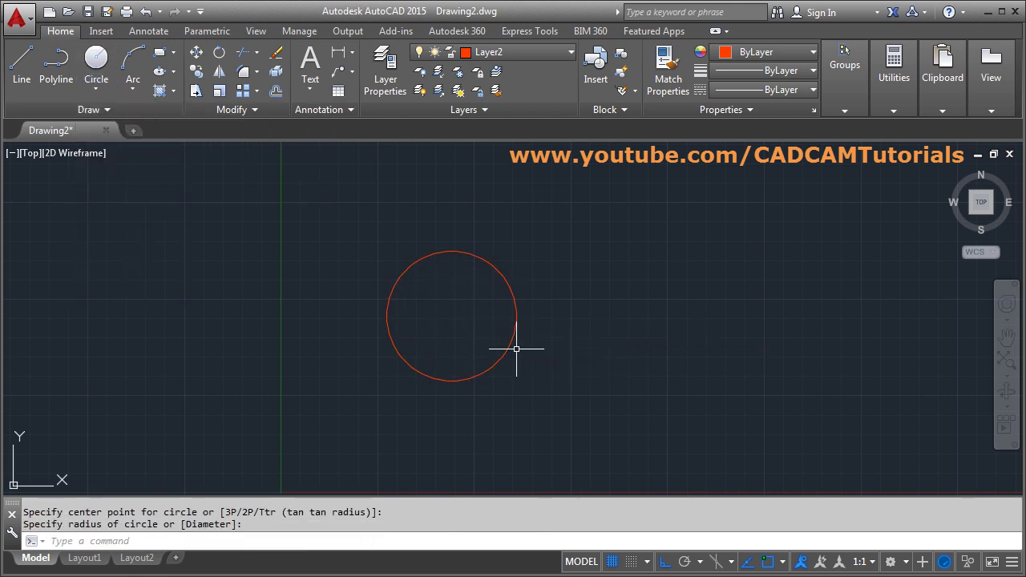
Step: Offset the circle outward by 2 units, and offset the resulting larger circle outward by the same distance
left_click(275, 94)
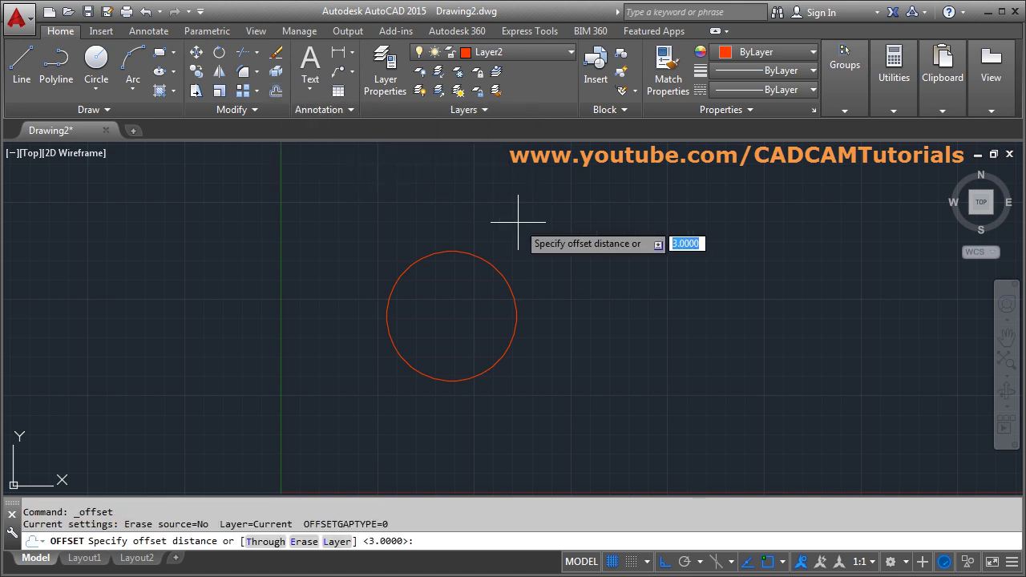
type("2")
key("Return")
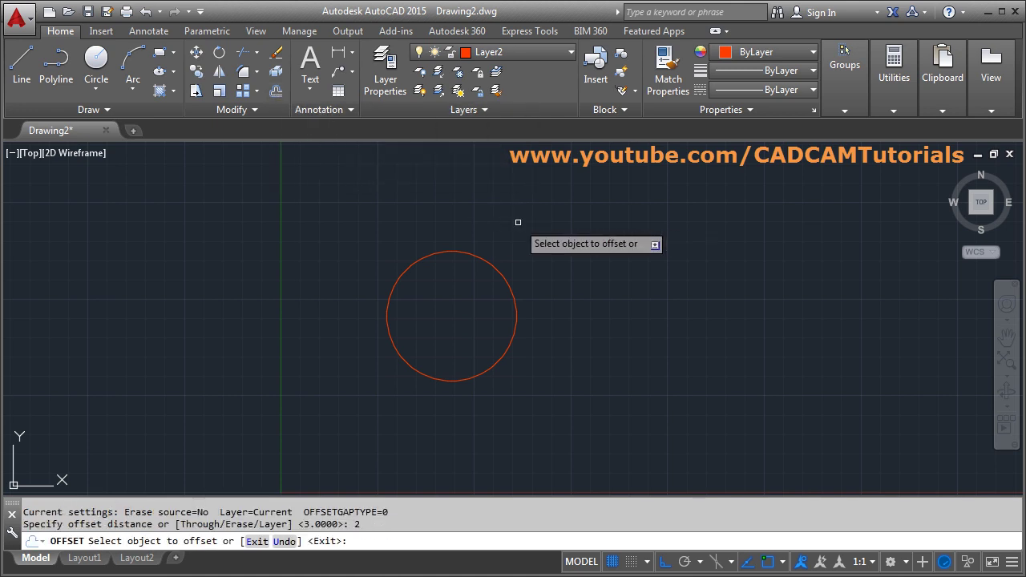
left_click(500, 276)
left_click(573, 232)
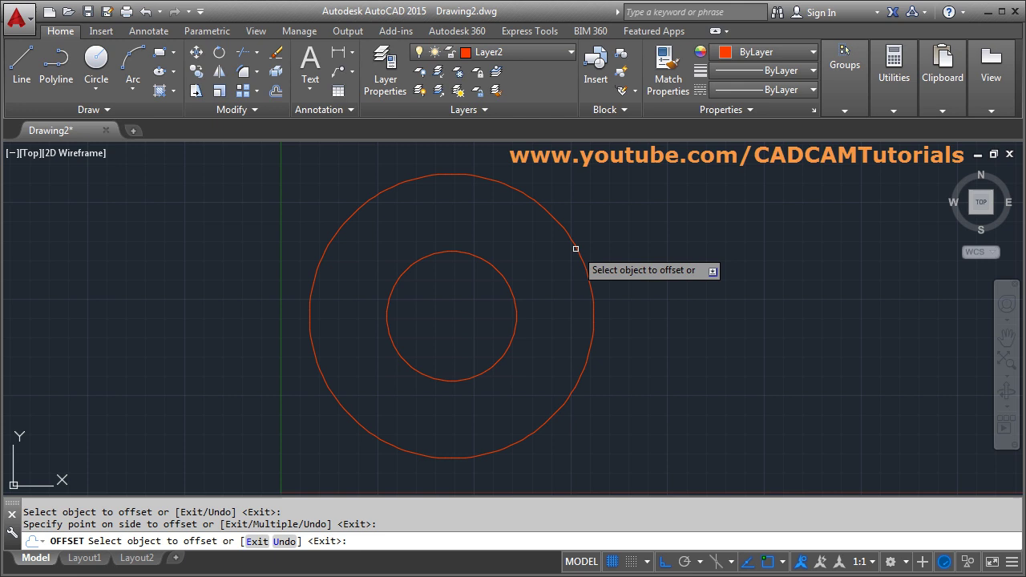
left_click(592, 299)
left_click(660, 291)
Step: Offset the smallest circle inward by 1 unit and exit the Offset command
scroll(653, 300, "down", 4)
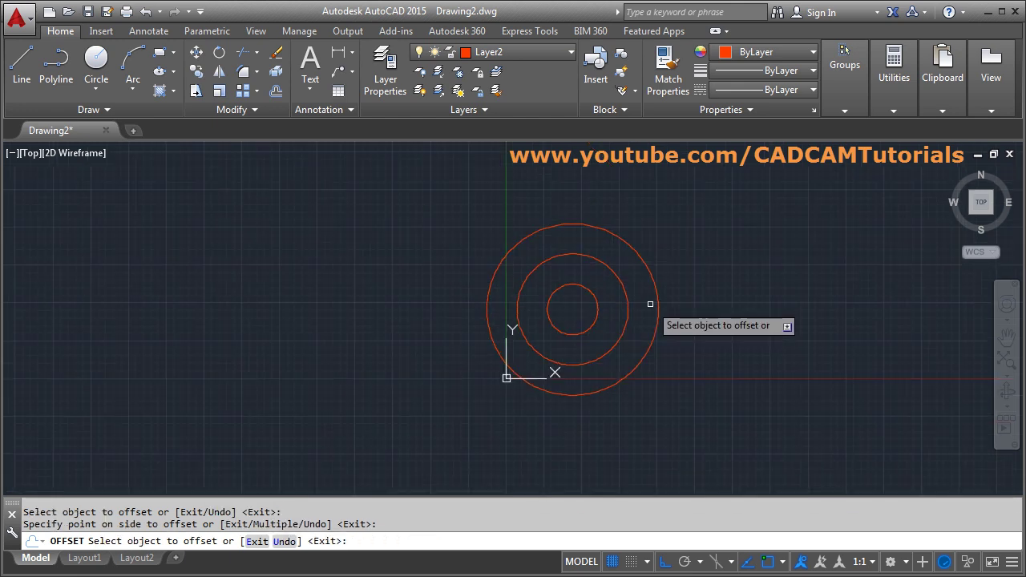
scroll(648, 305, "up", 2)
left_click(276, 90)
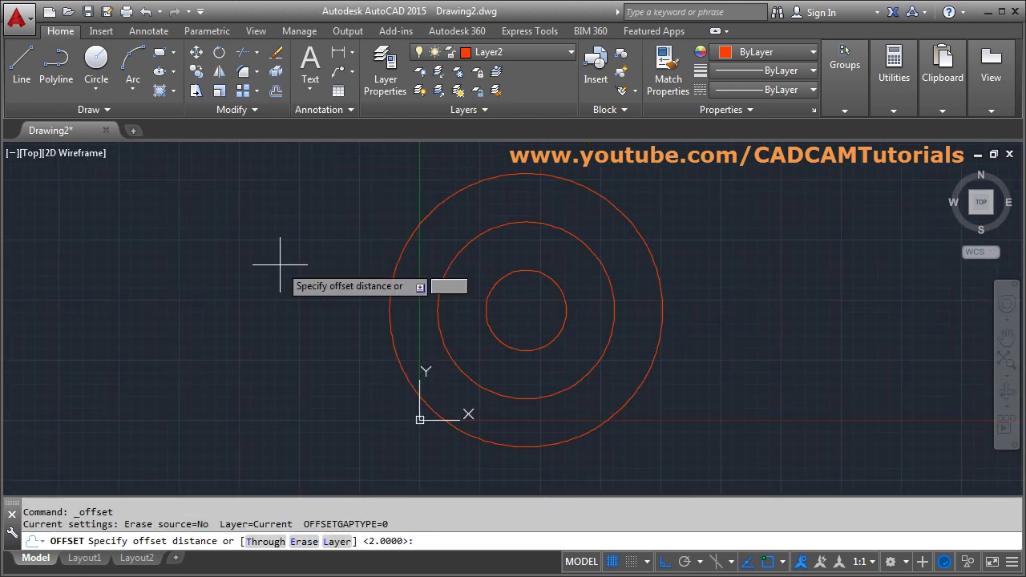
key("Return")
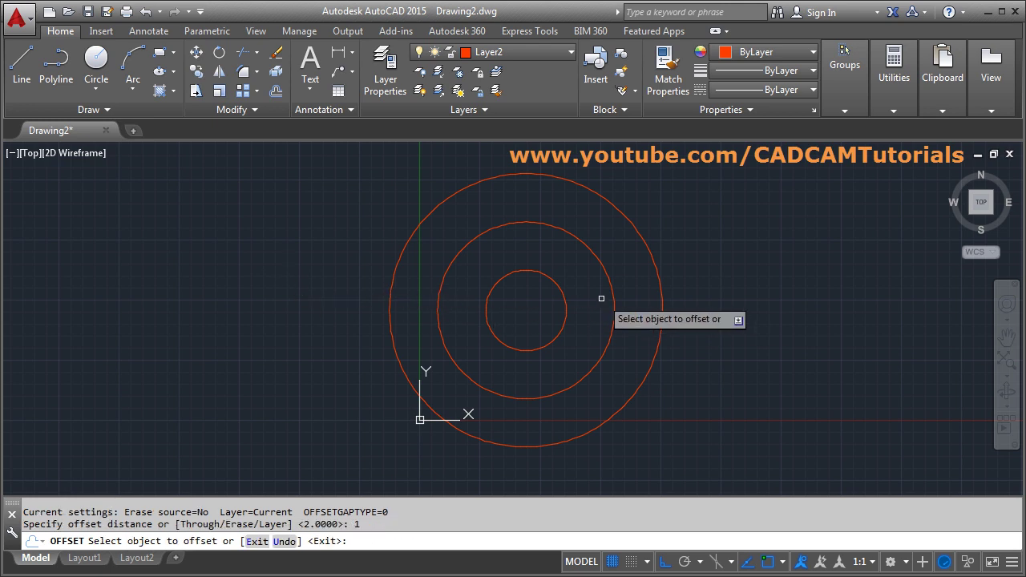
left_click(566, 306)
left_click(541, 300)
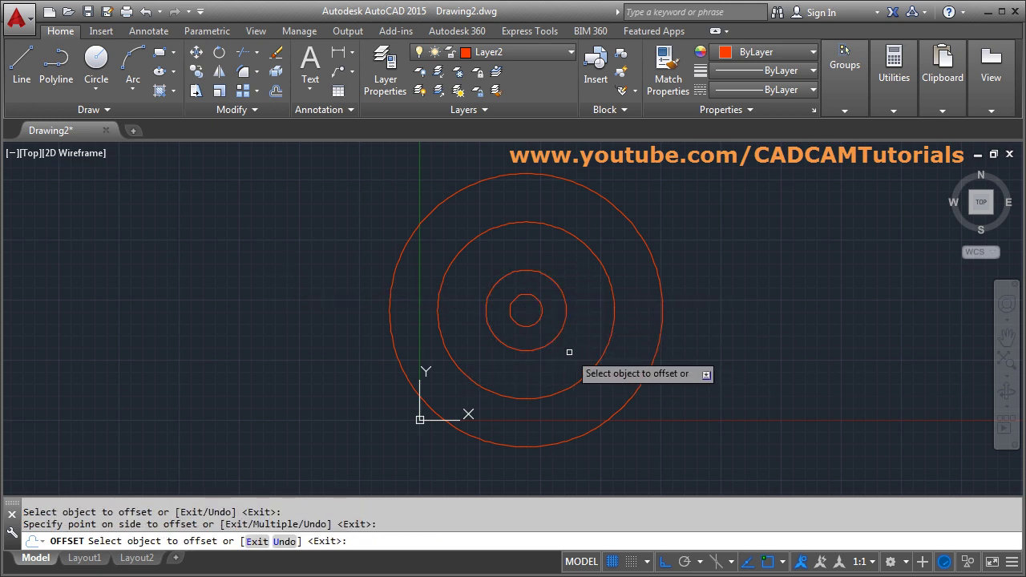
key("Return")
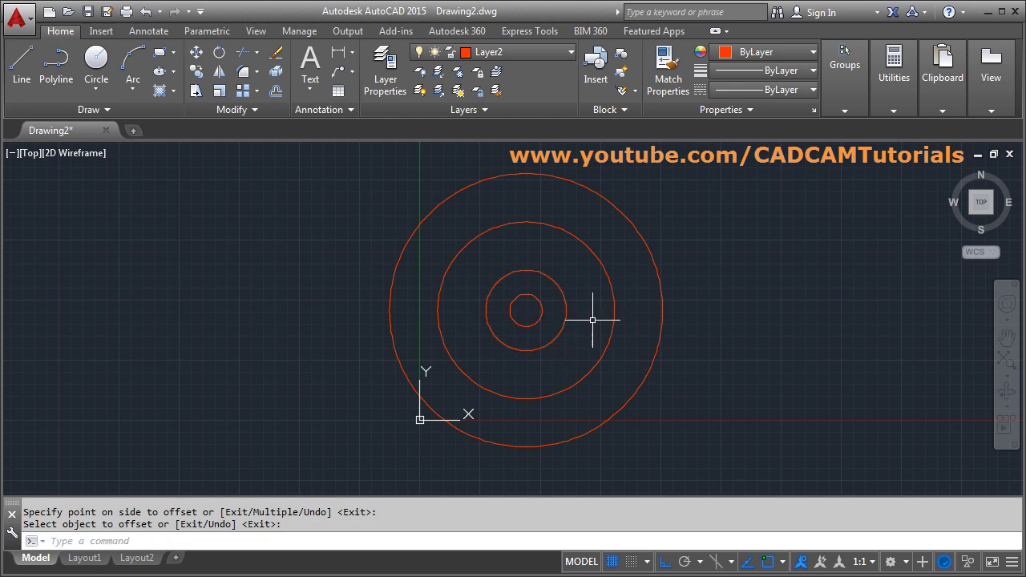
Step: Draw a wide rectangle in the empty area to the right of the concentric circles
middle_click_drag(592, 320, 252, 327)
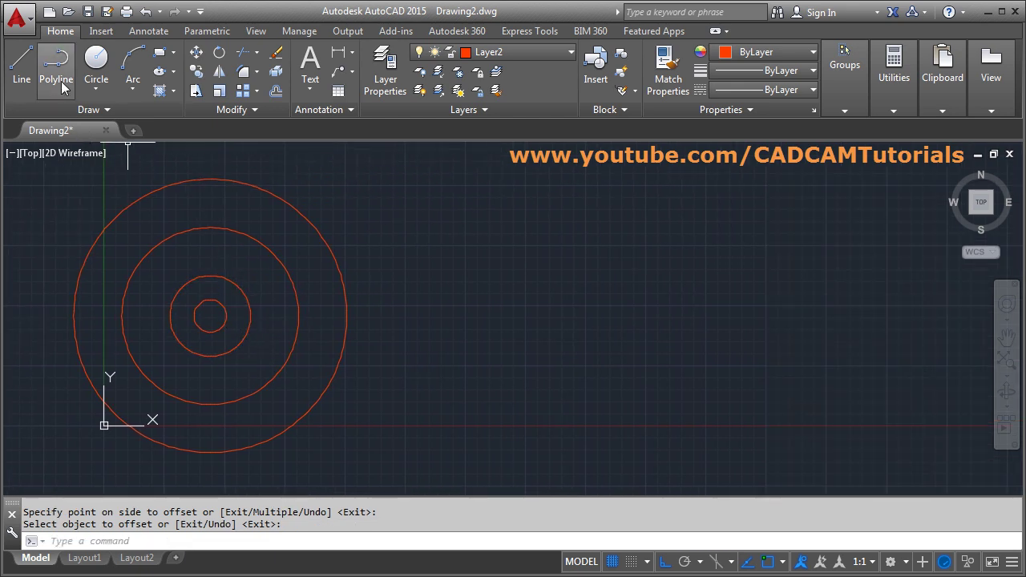
left_click(159, 52)
left_click(478, 220)
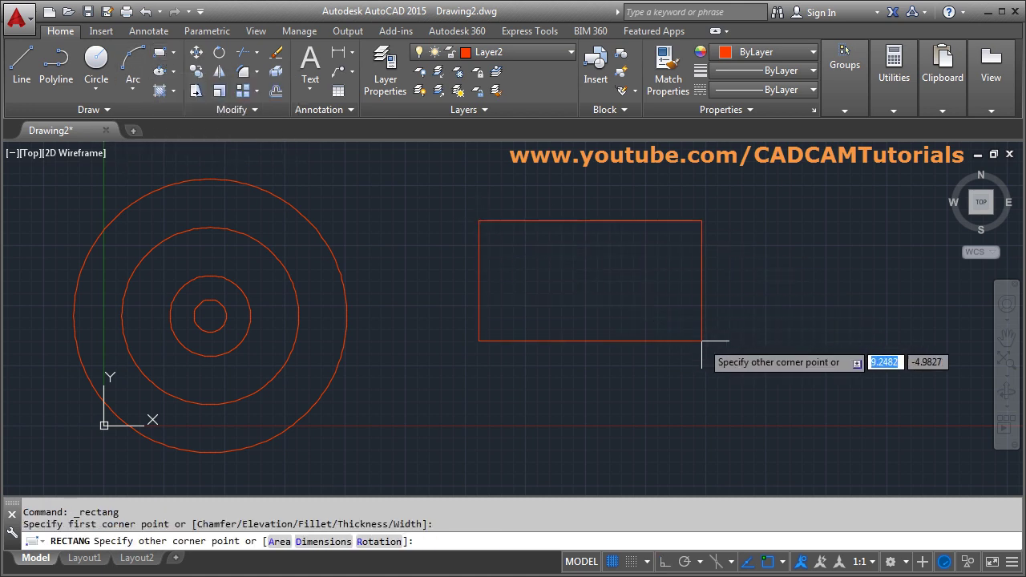
left_click(811, 372)
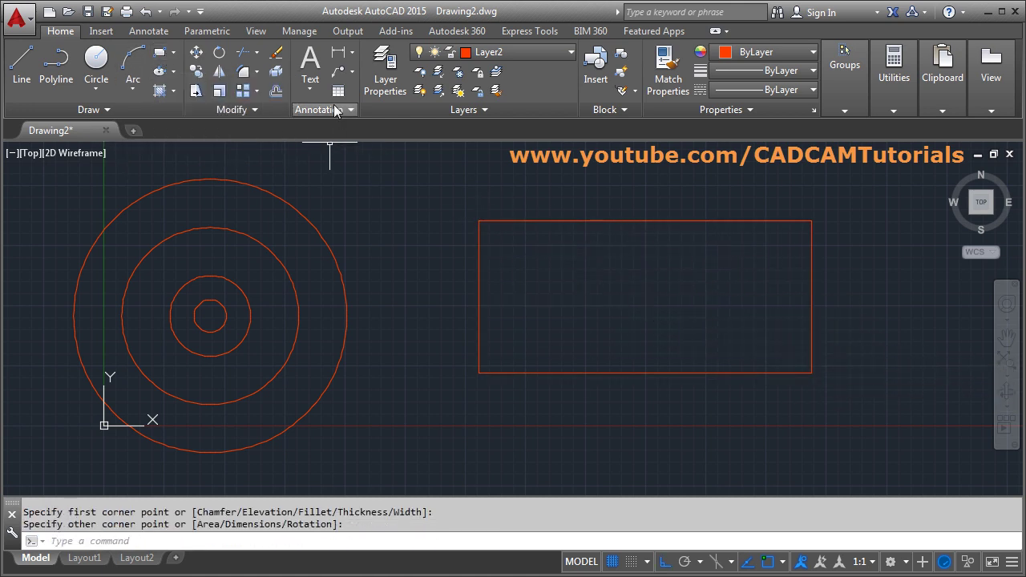
Step: Offset the rectangle outward by 1 unit
scroll(407, 248, "down", 4)
scroll(540, 326, "up", 2)
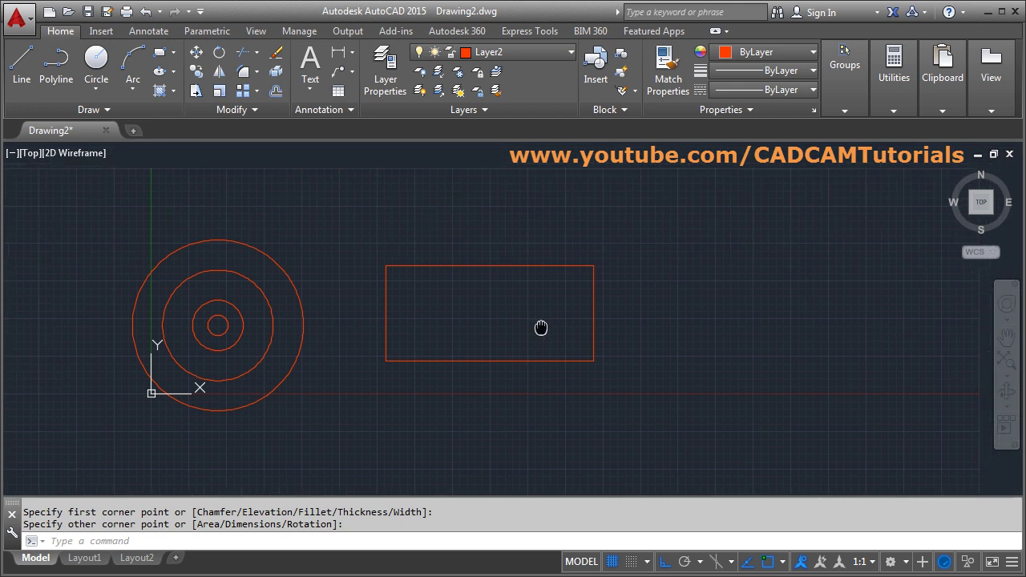
left_click(274, 93)
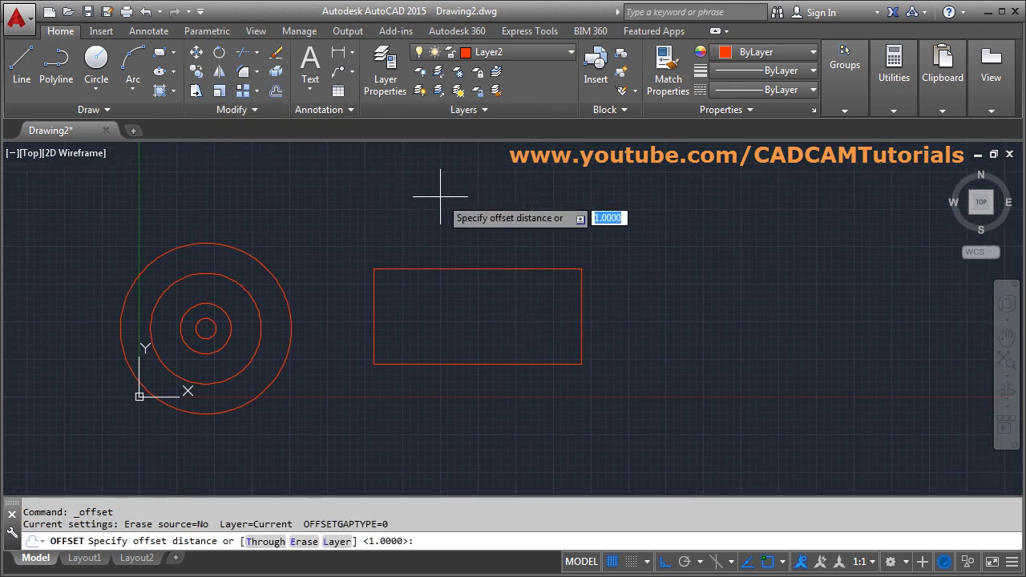
key("Return")
left_click(450, 270)
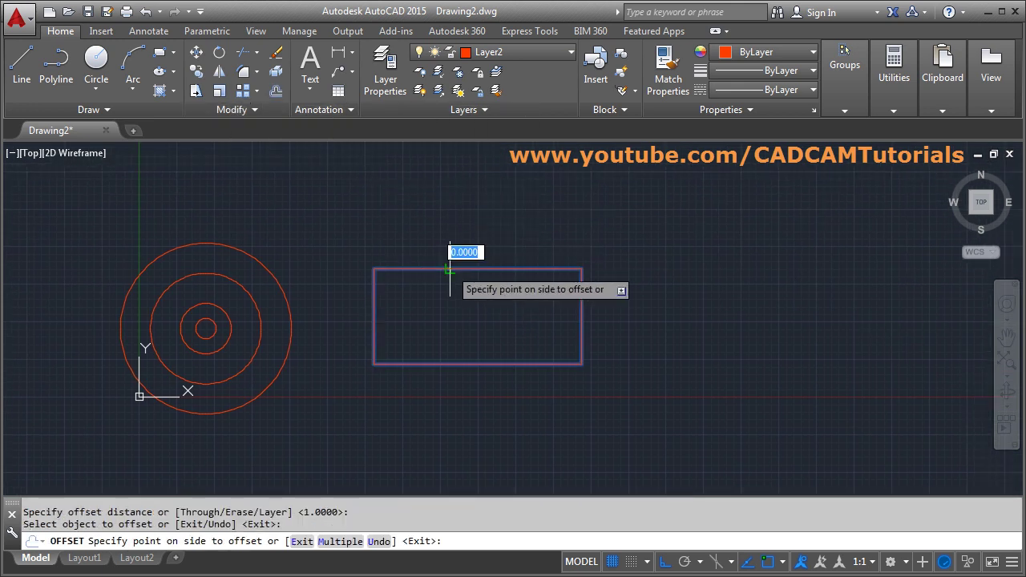
left_click(472, 225)
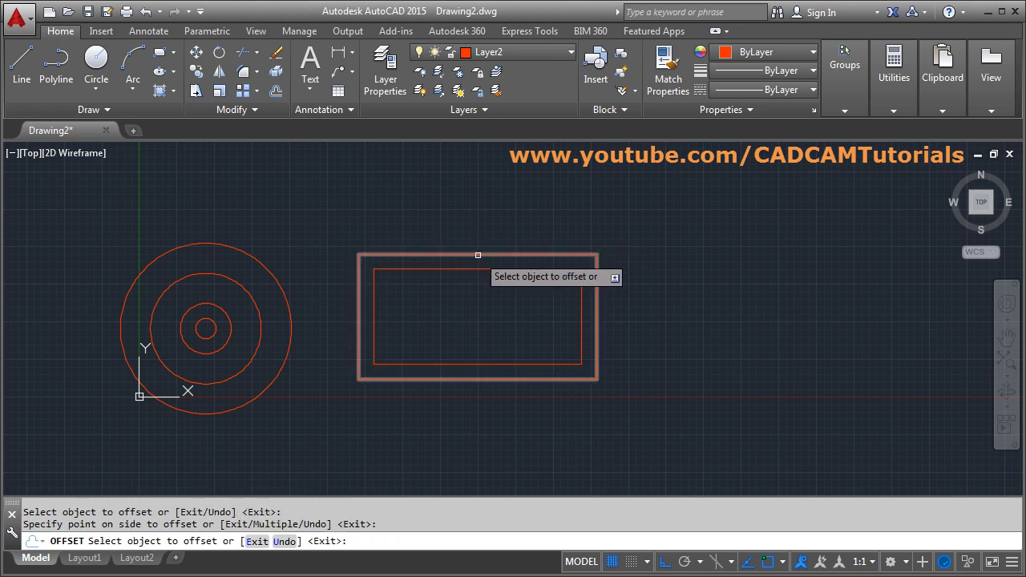
Step: Offset the outer rectangle outward by 1 unit, repeat on the resulting larger rectangle, and exit the Offset command
left_click(478, 254)
left_click(482, 224)
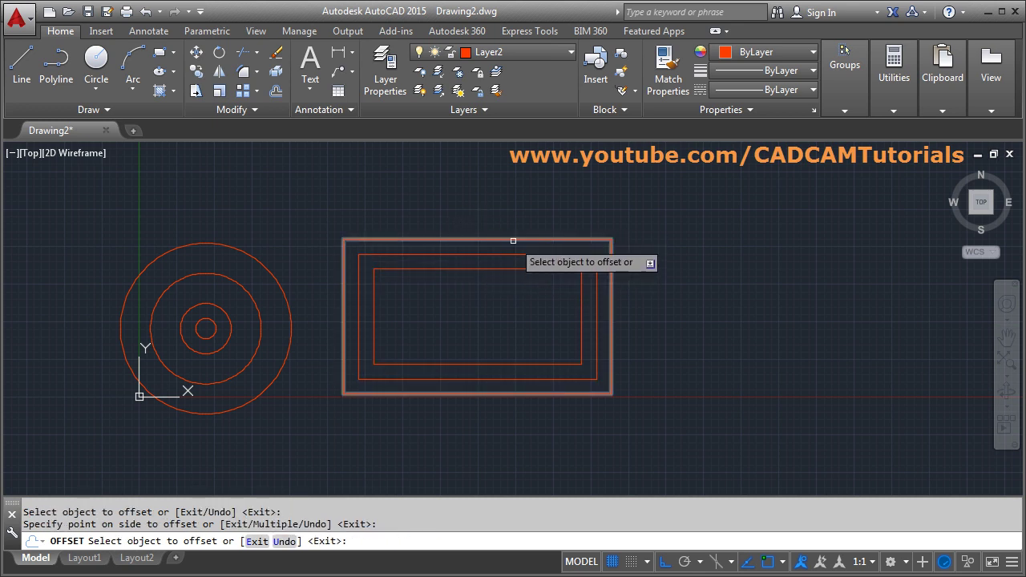
left_click(513, 240)
left_click(515, 202)
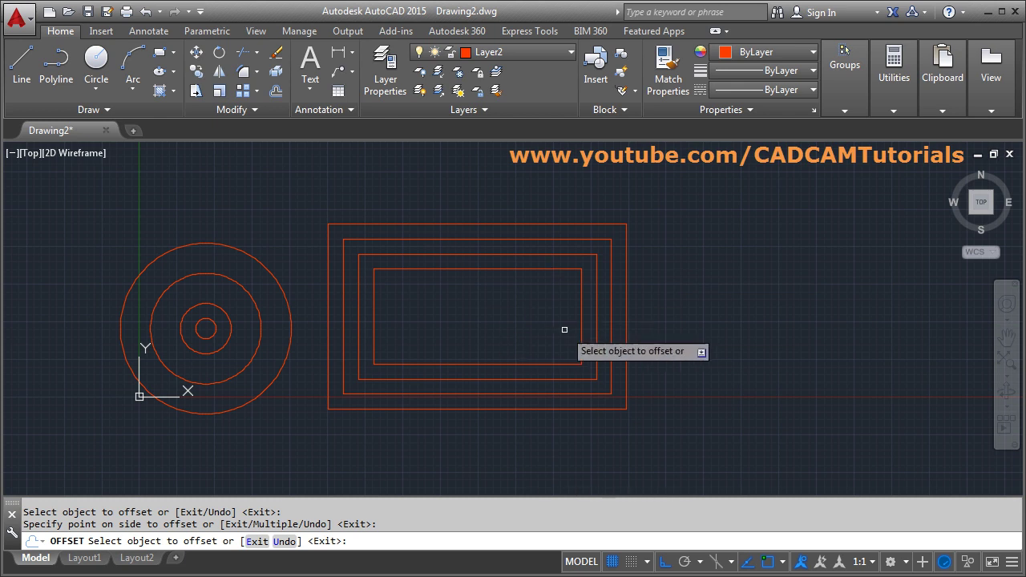
mouse_move(564, 330)
middle_mouse_down()
mouse_move(499, 359)
mouse_move(408, 328)
mouse_move(444, 316)
mouse_move(409, 316)
middle_mouse_up()
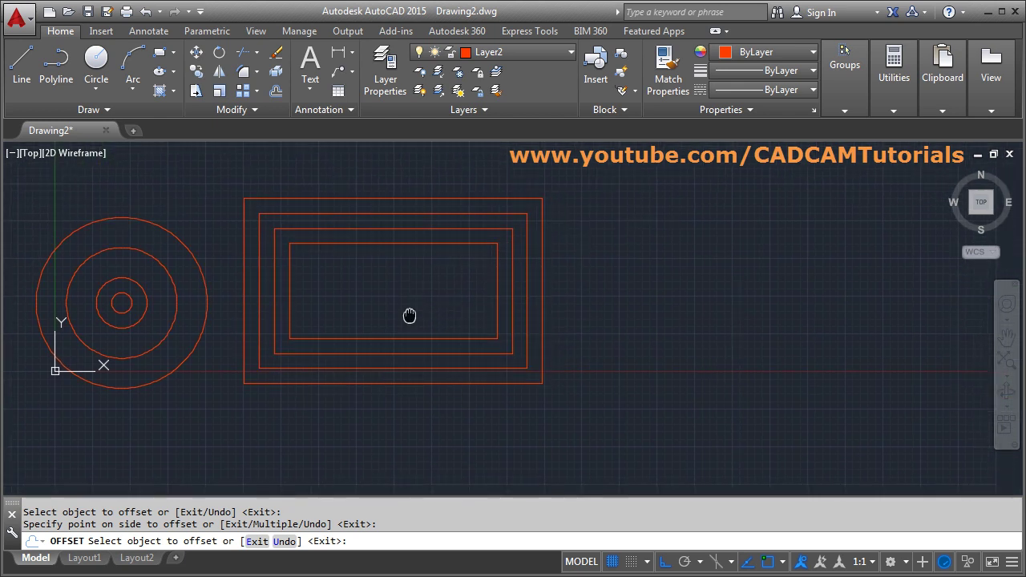
key("Return")
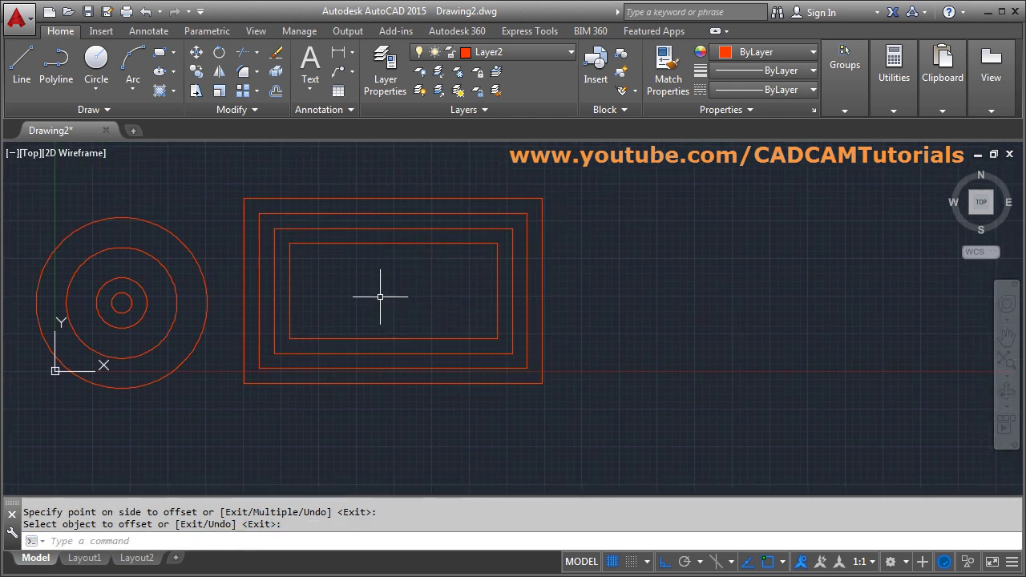
Step: Draw an open four-segment arch-shaped polyline with Ortho off in the empty area to the right of the rectangles
left_click(56, 60)
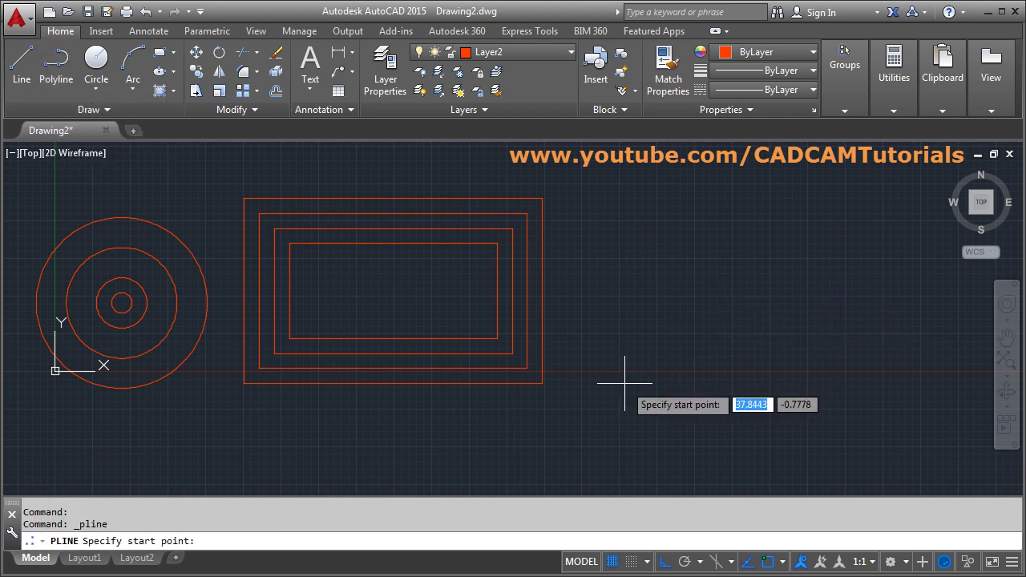
left_click(605, 407)
key("F8")
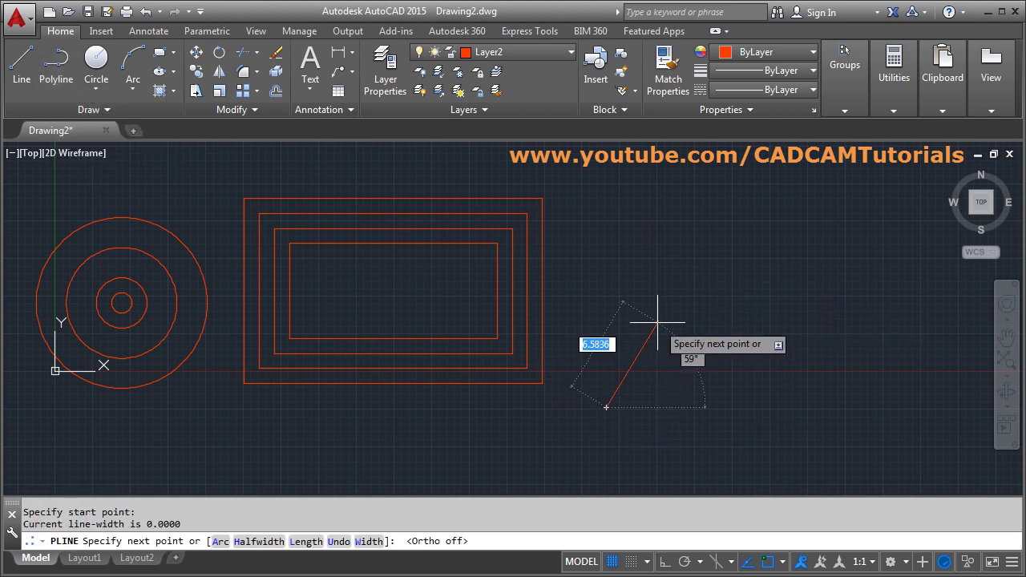
left_click(656, 309)
left_click(762, 278)
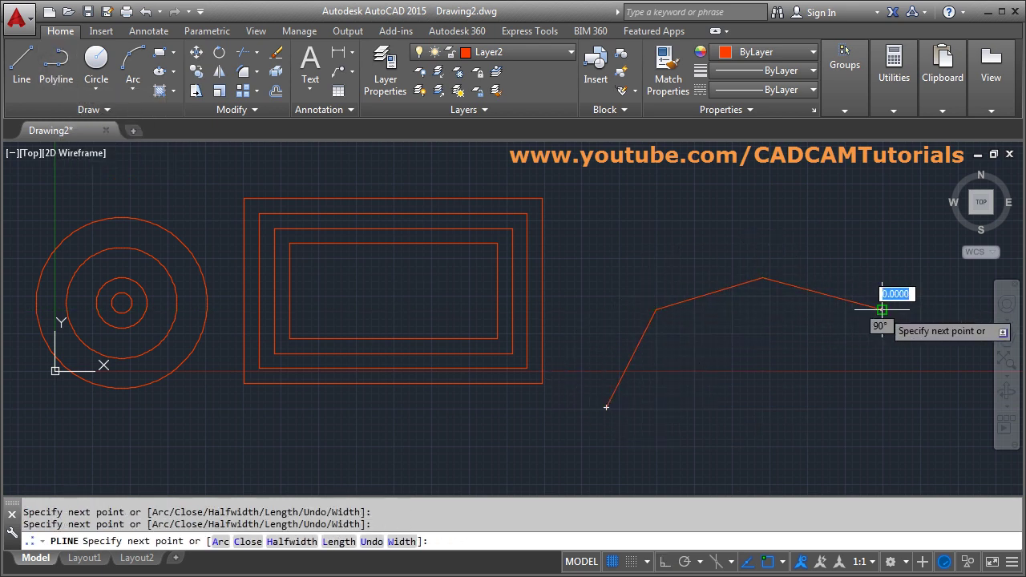
left_click(881, 309)
left_click(948, 387)
key("Return")
Step: Offset the arch-shaped polyline outward by 1 unit, and offset the resulting polyline outward by the same distance
scroll(698, 348, "down", 3)
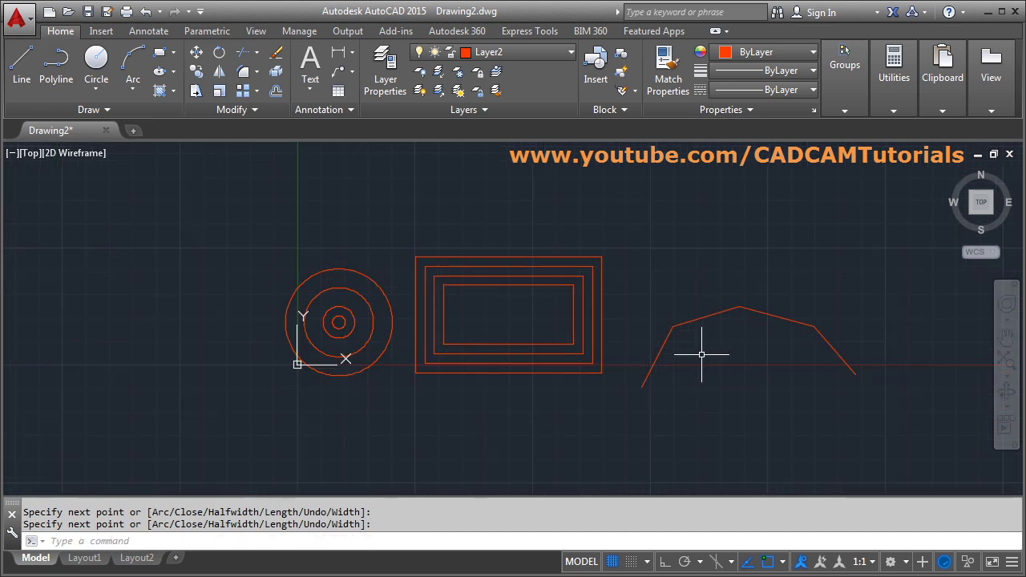
middle_click_drag(698, 348, 550, 361)
scroll(562, 361, "up", 3)
left_click(275, 90)
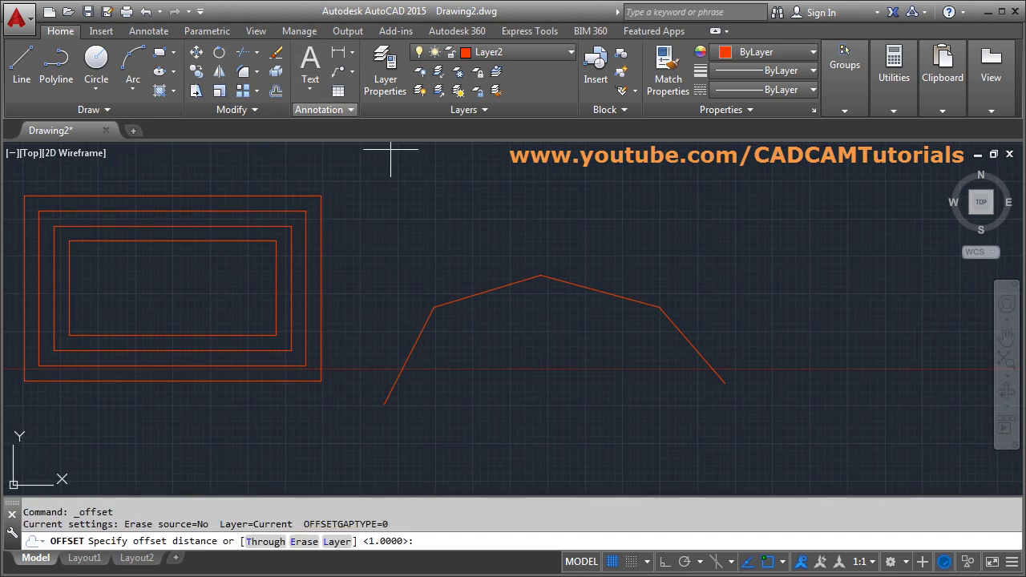
key("Return")
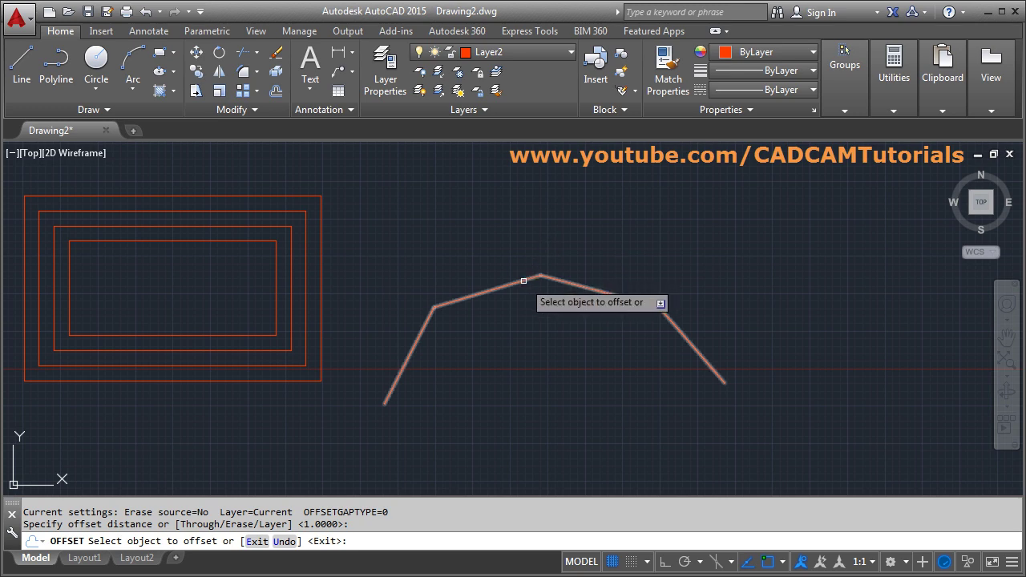
left_click(577, 282)
left_click(521, 245)
left_click(519, 261)
left_click(508, 222)
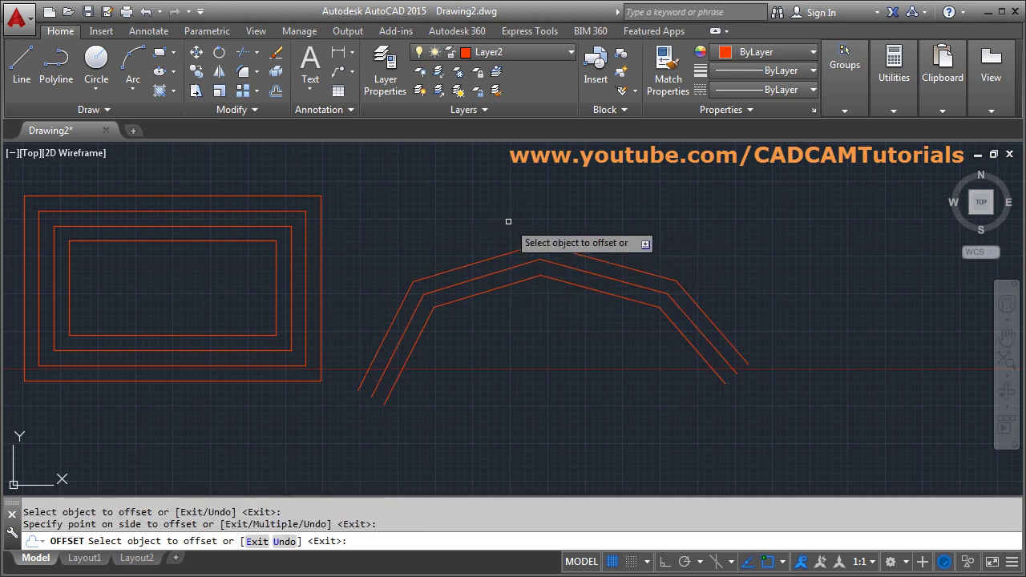
Step: Offset the original polyline inward by 1 unit, repeat on the resulting inner polyline, and exit the Offset command
left_click(517, 282)
left_click(527, 315)
left_click(526, 292)
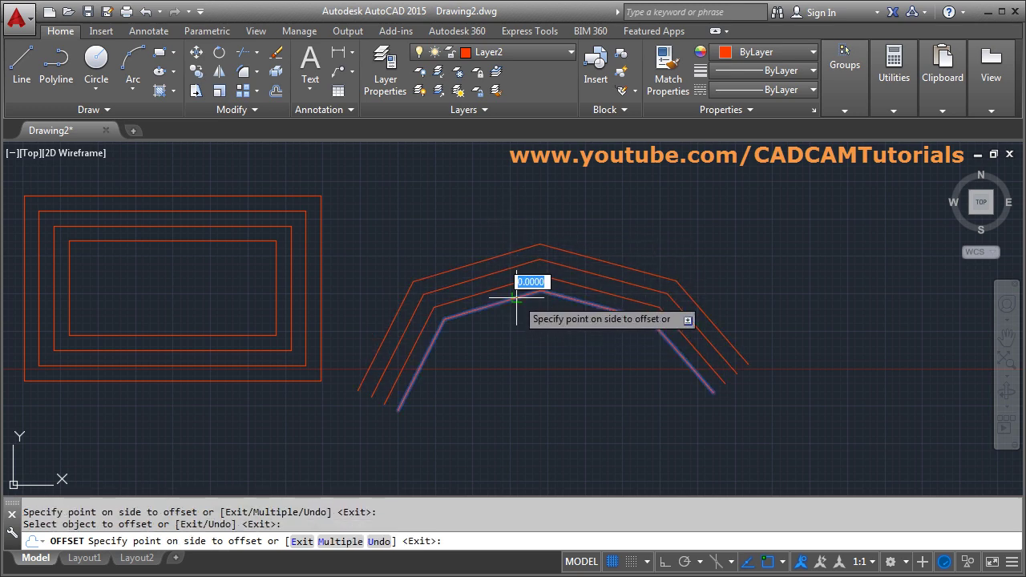
left_click(522, 355)
key("Return")
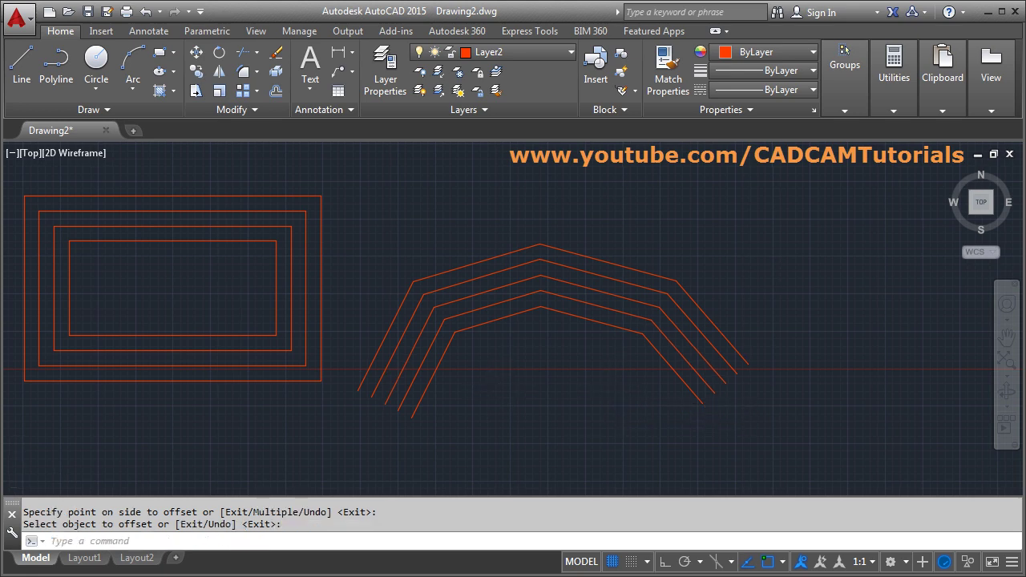
middle_click(501, 385)
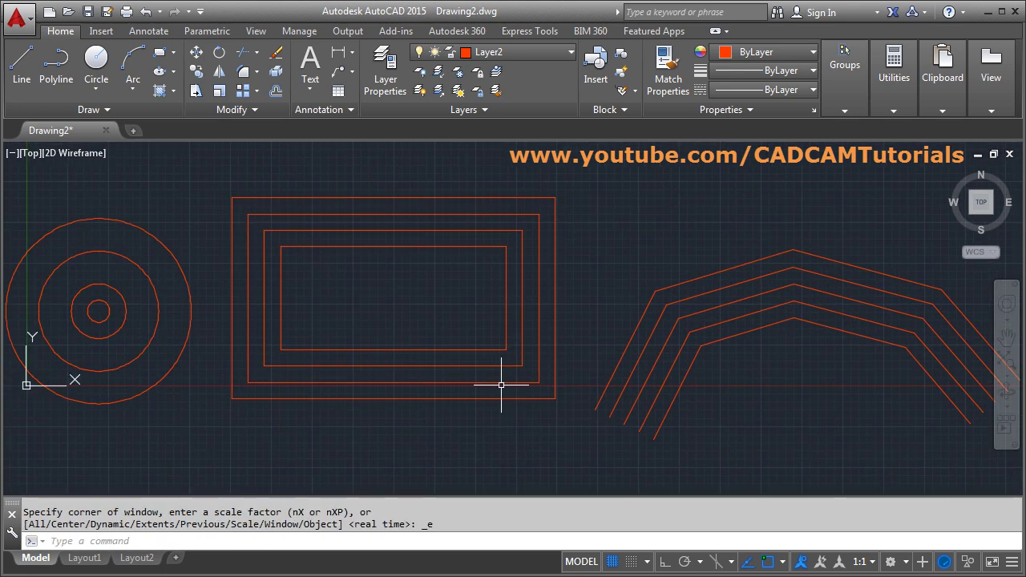